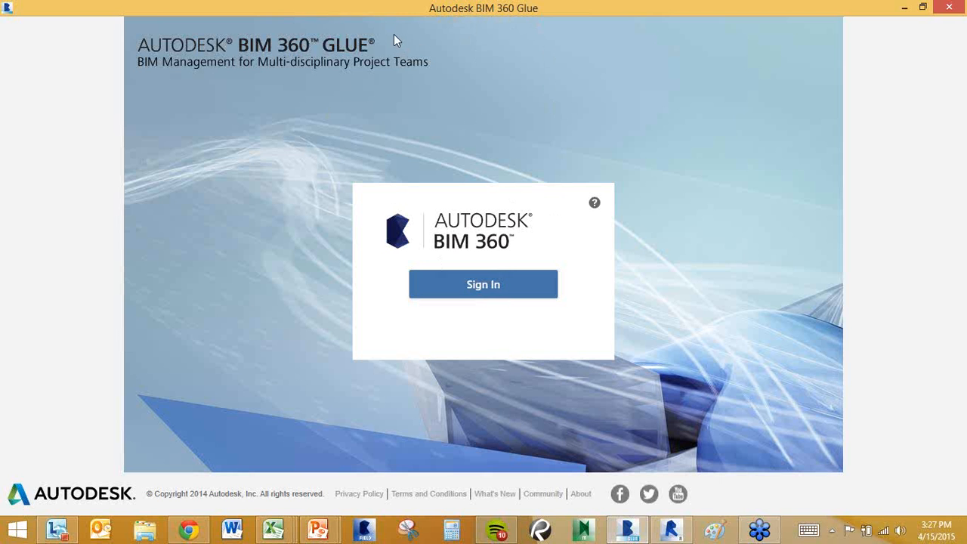
Sign in to BIM 360 Glue with the Autodesk ID e-mail and account password.
left_click(466, 287)
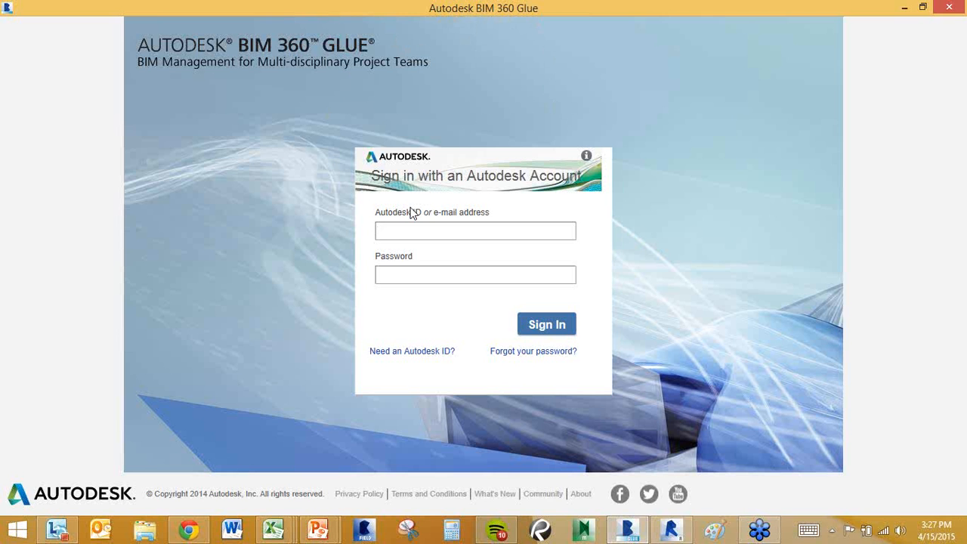
key("Tab")
type("*********")
left_click(534, 322)
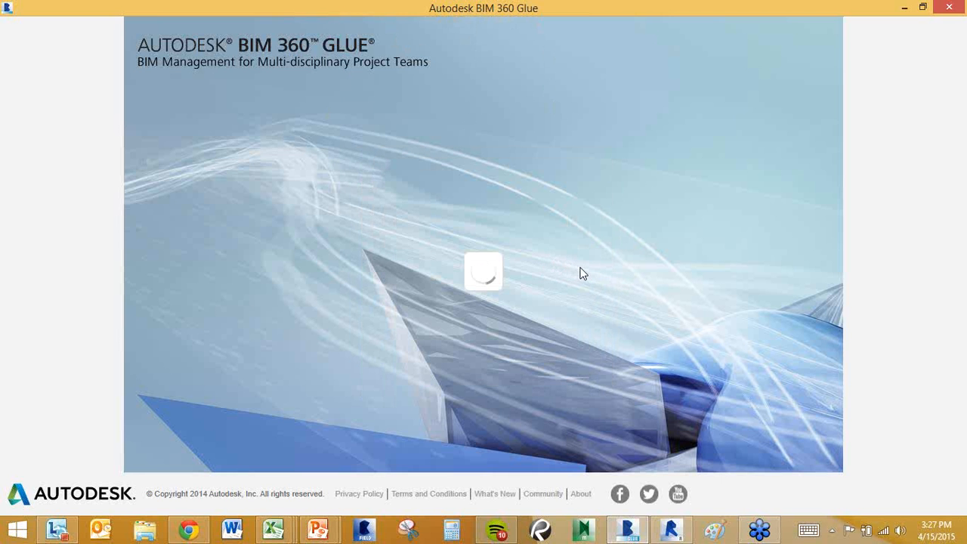
Select Asti_glue as the host and confirm it.
left_click(560, 234)
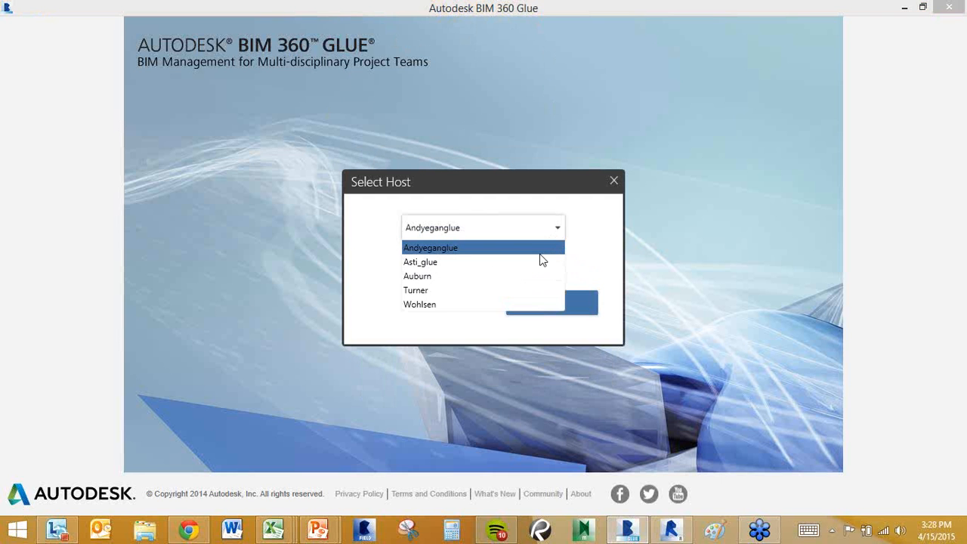
left_click(512, 263)
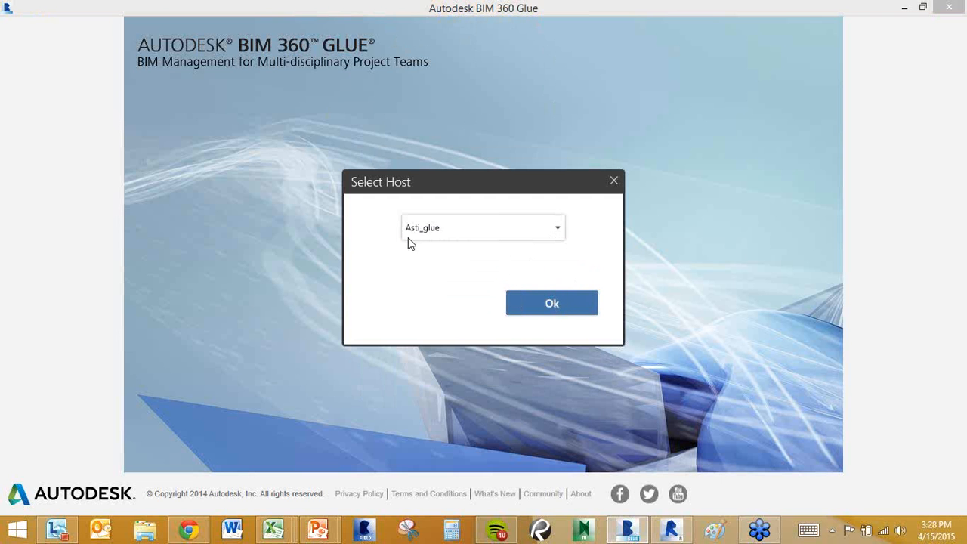
left_click(552, 304)
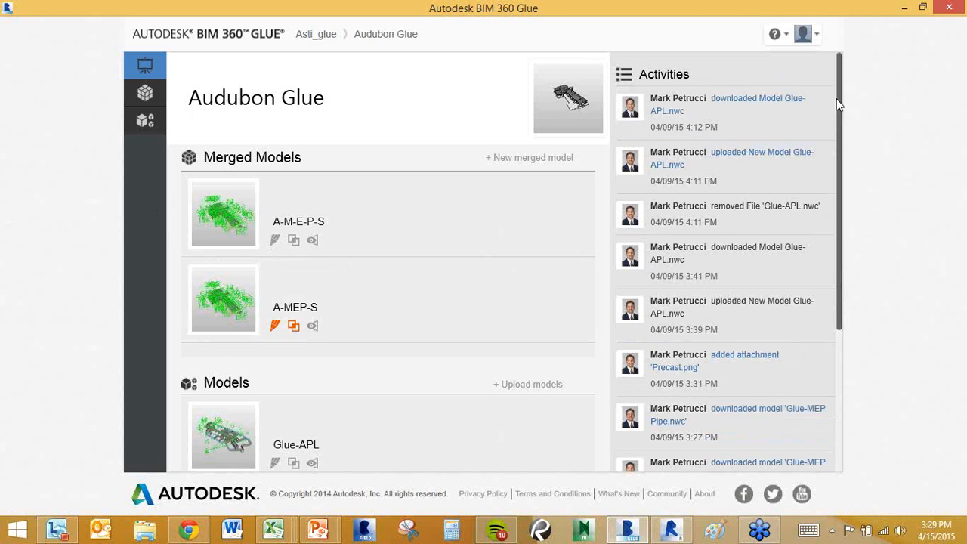
Scroll through the Audubon Glue project's Models and Activities, then back to the top.
scroll(836, 117, "down", 3)
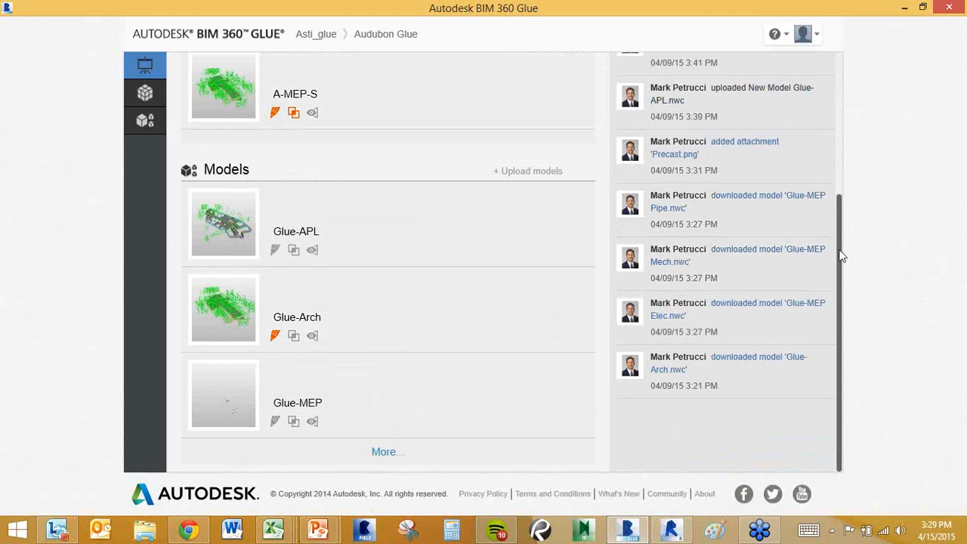
left_click_drag(842, 254, 839, 114)
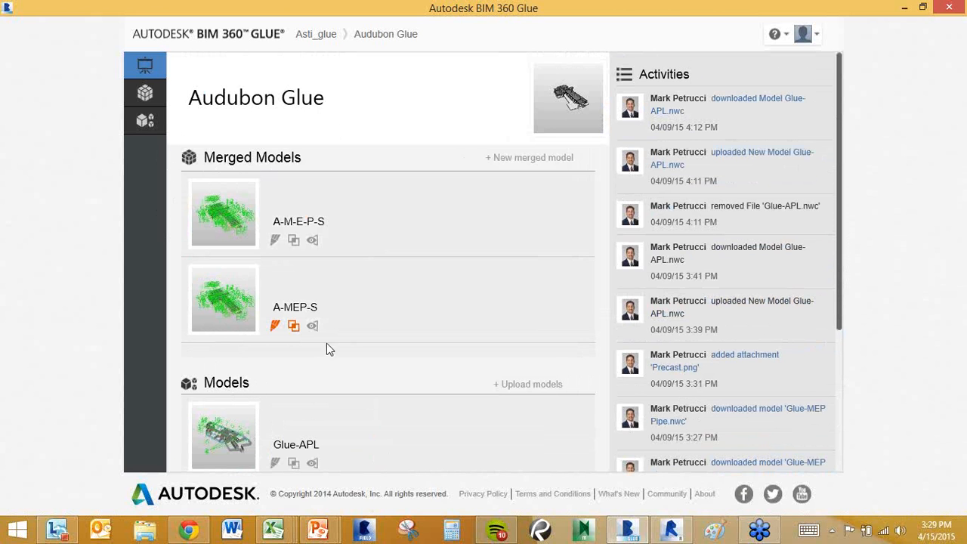
Open the Models page listing all seven Audubon Glue models.
left_click(144, 124)
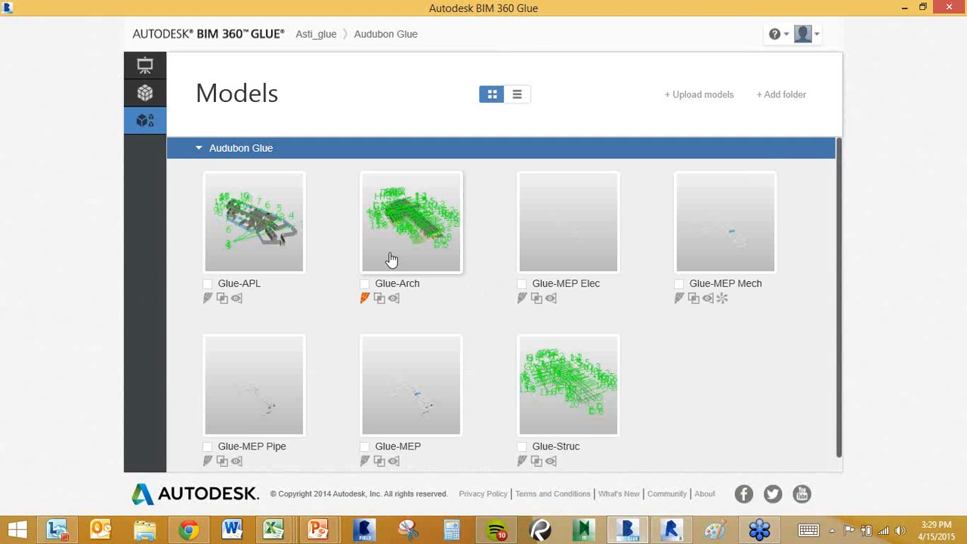
mouse_move(391, 259)
Show Revit's Add-Ins tab with the Glue and Clash Pinpoint tools, then minimise Revit.
left_click(672, 530)
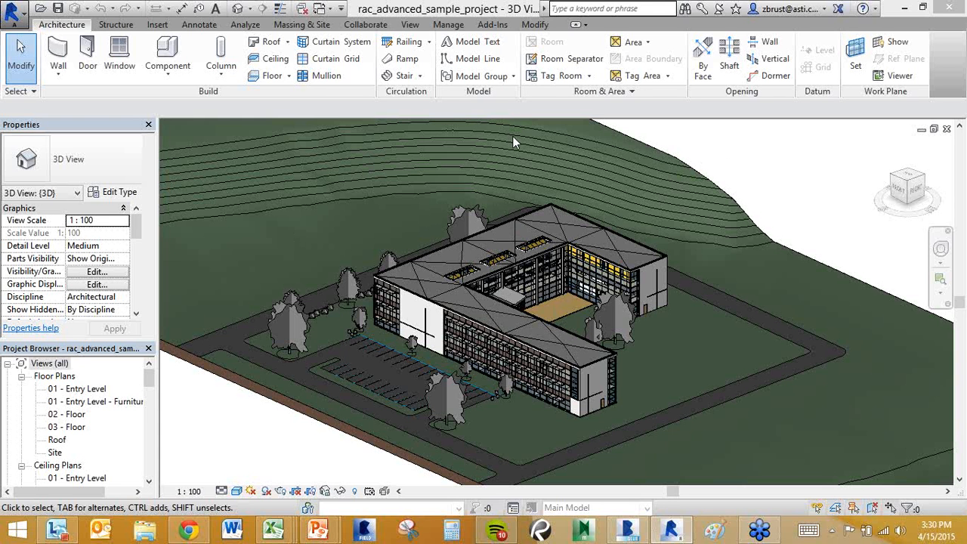
left_click(492, 25)
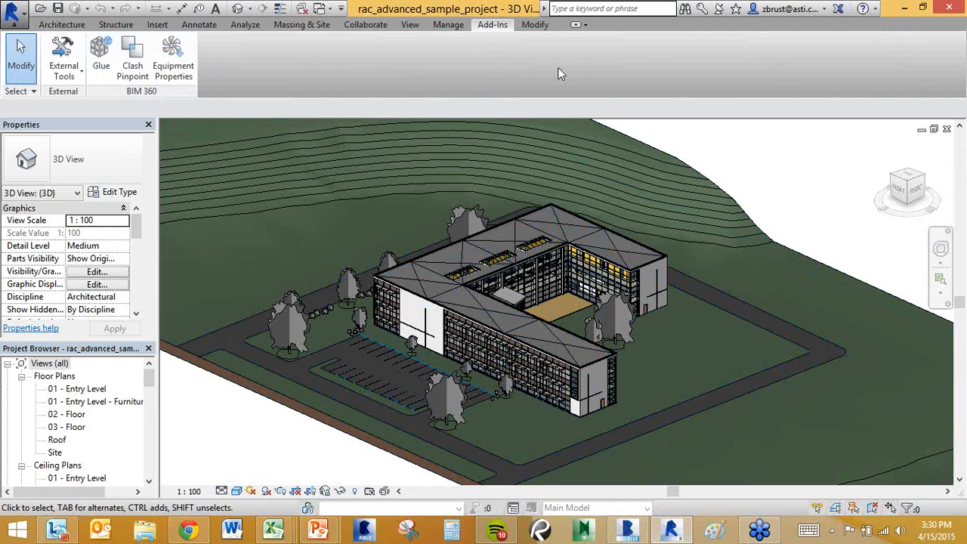
left_click(905, 9)
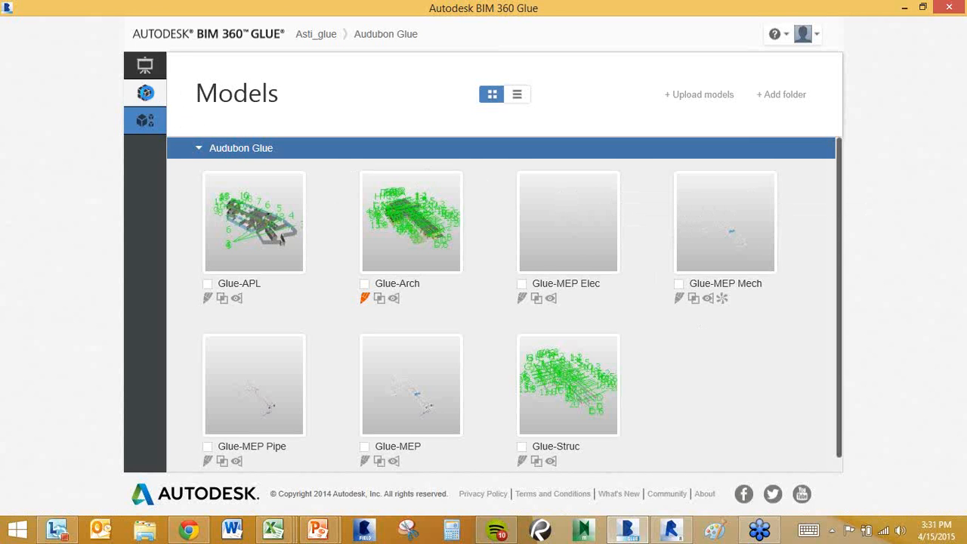
On the Merged Models page, start a new merge with Glue-Arch, Glue-MEP Elec and Glue-Struc.
left_click(146, 94)
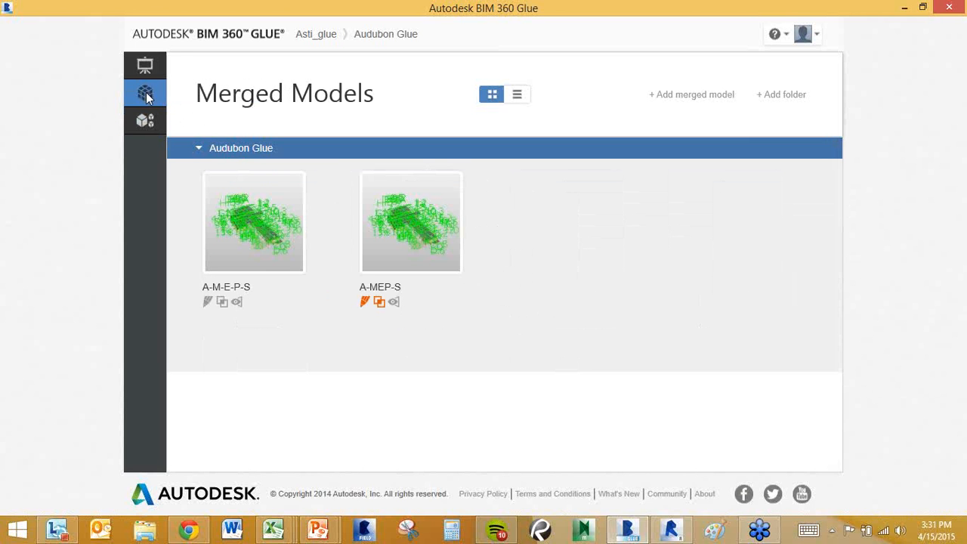
left_click(689, 96)
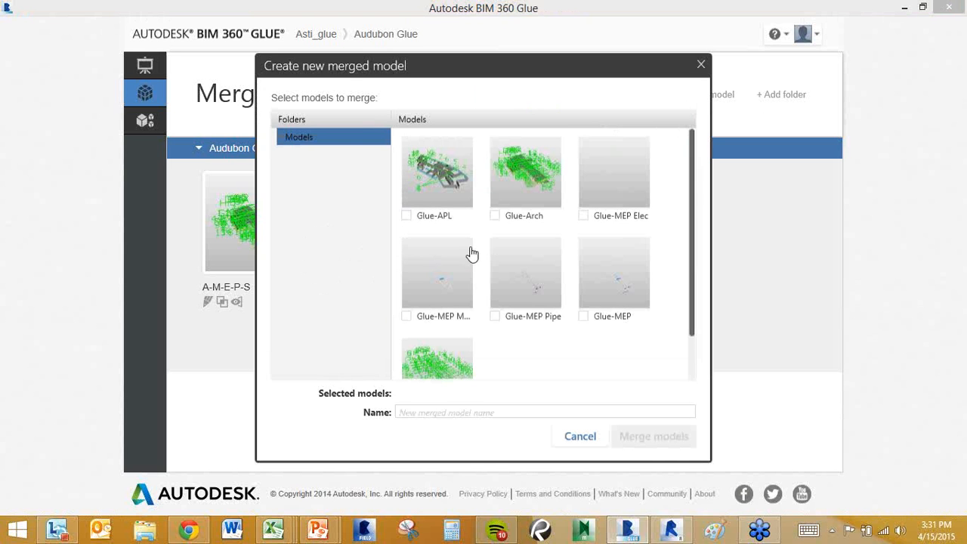
left_click(495, 216)
left_click(586, 216)
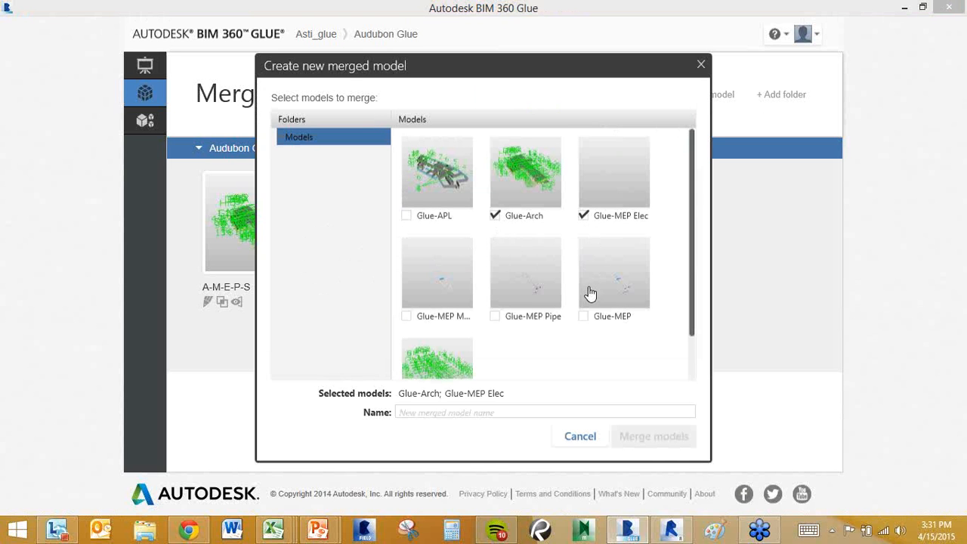
scroll(446, 335, "down", 1)
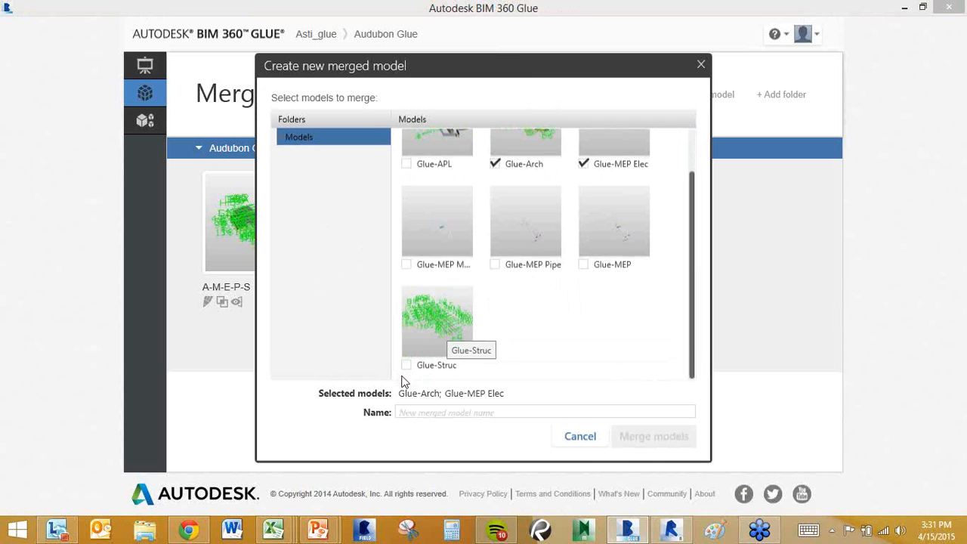
left_click(407, 366)
Name the merge AMEPS, then close the dialog without creating it.
left_click(459, 412)
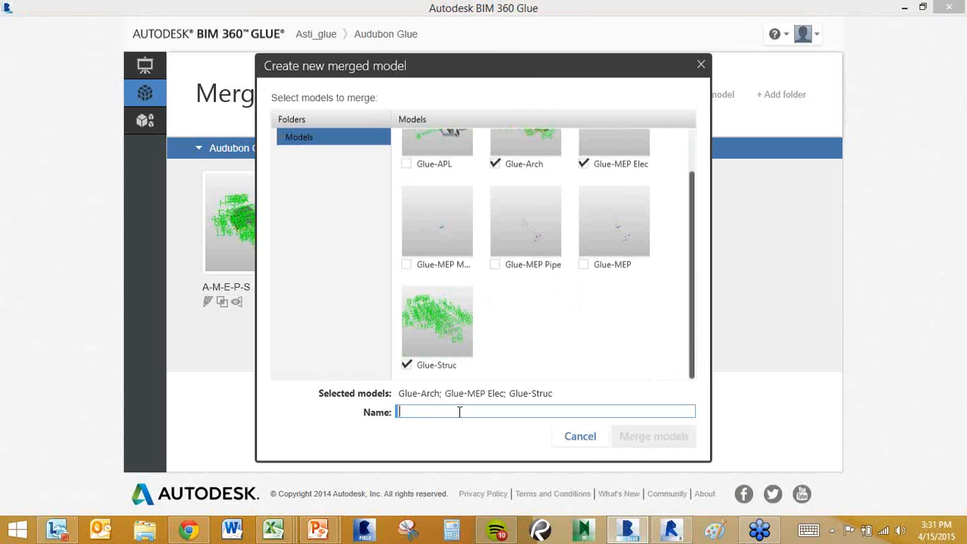
type("AMEPS")
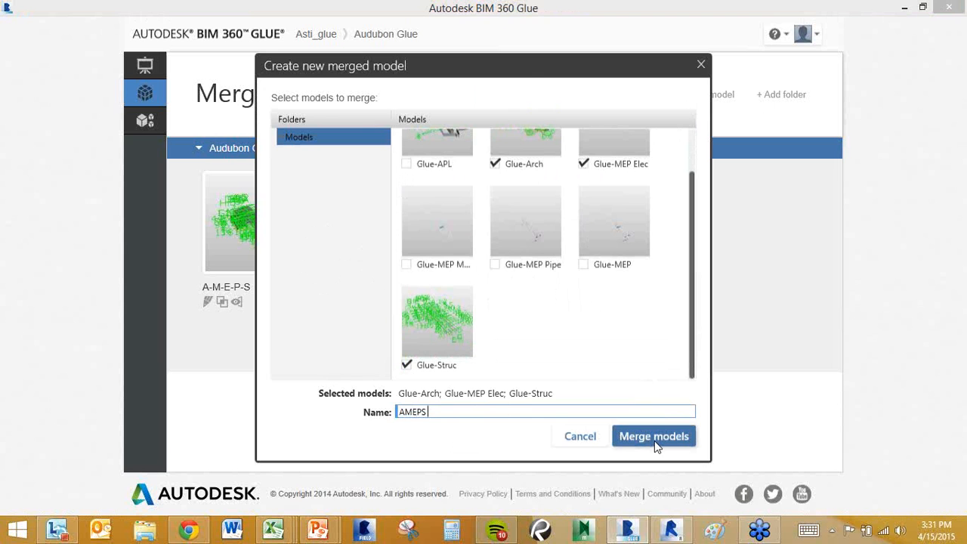
left_click(700, 65)
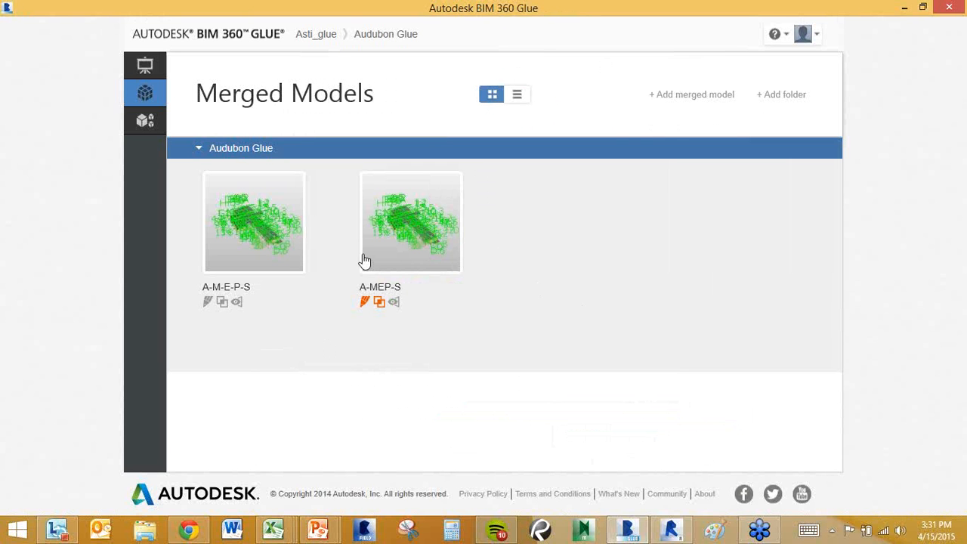
mouse_move(371, 255)
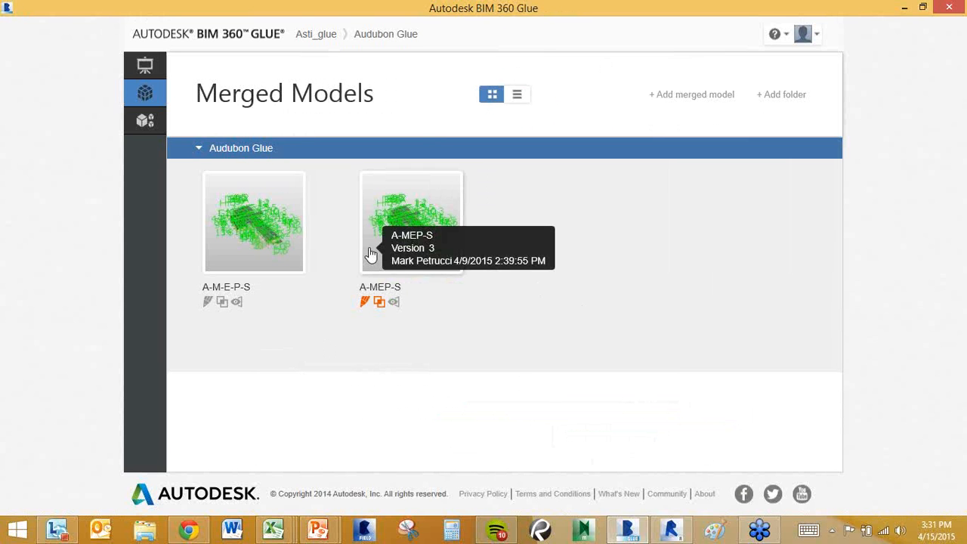
mouse_move(289, 253)
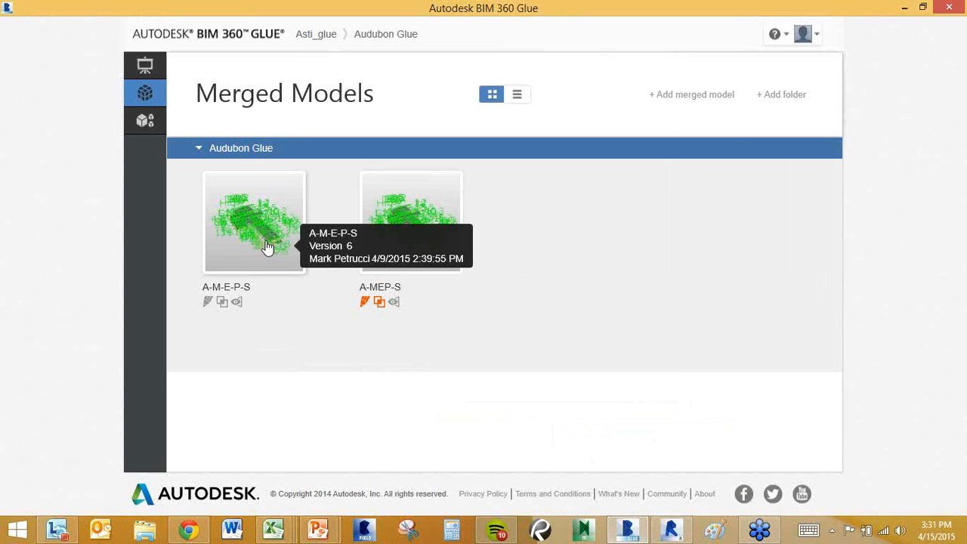
Open the A-M-E-P-S merged model and orbit, zoom and pan to the wing and walkway.
left_click(256, 247)
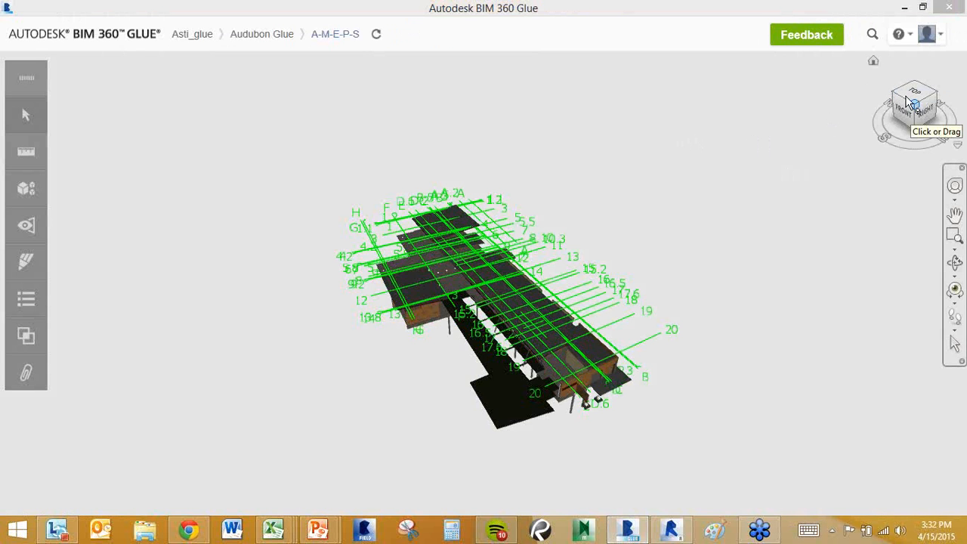
mouse_move(904, 97)
left_mouse_down()
mouse_move(887, 76)
mouse_move(730, 75)
mouse_move(707, 63)
mouse_move(903, 73)
left_mouse_up()
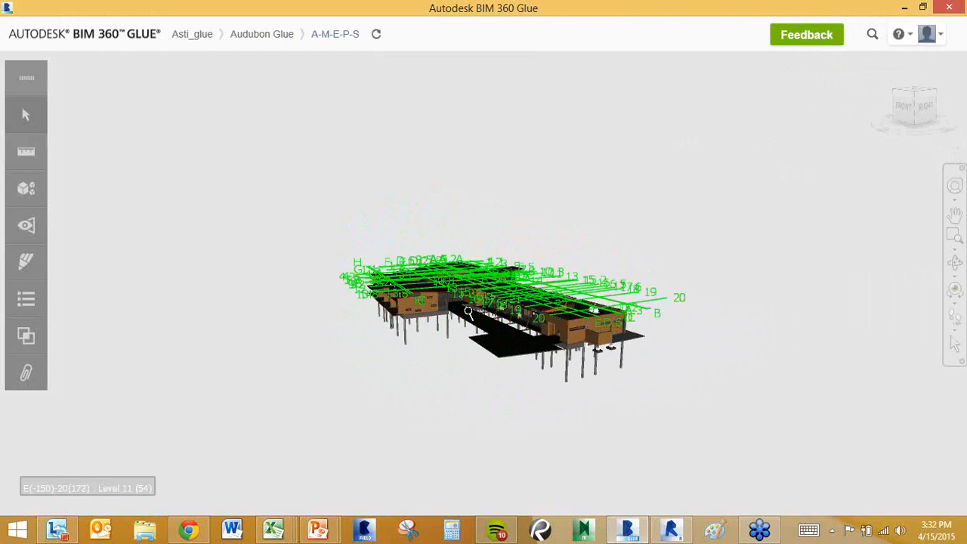
scroll(449, 284, "up", 5)
scroll(449, 284, "up", 5)
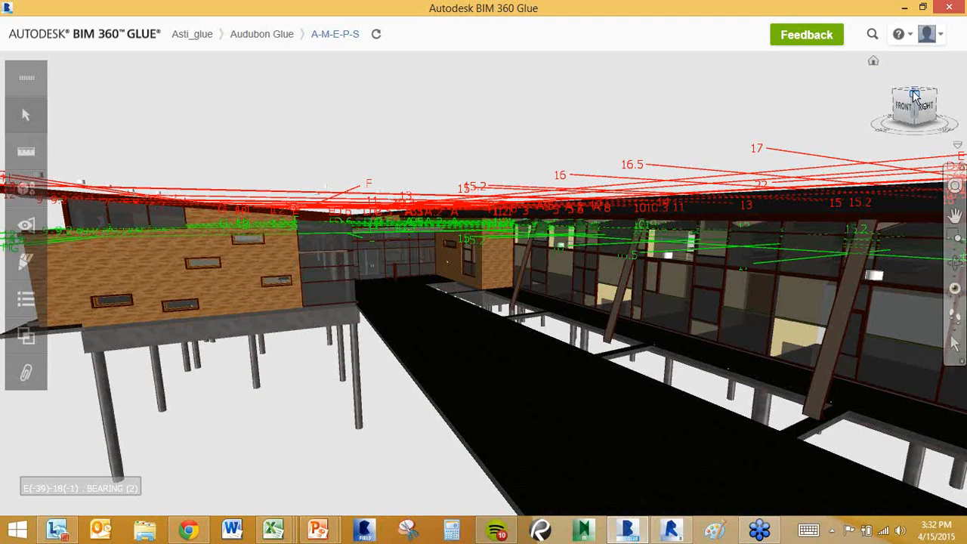
left_click_drag(904, 93, 889, 119)
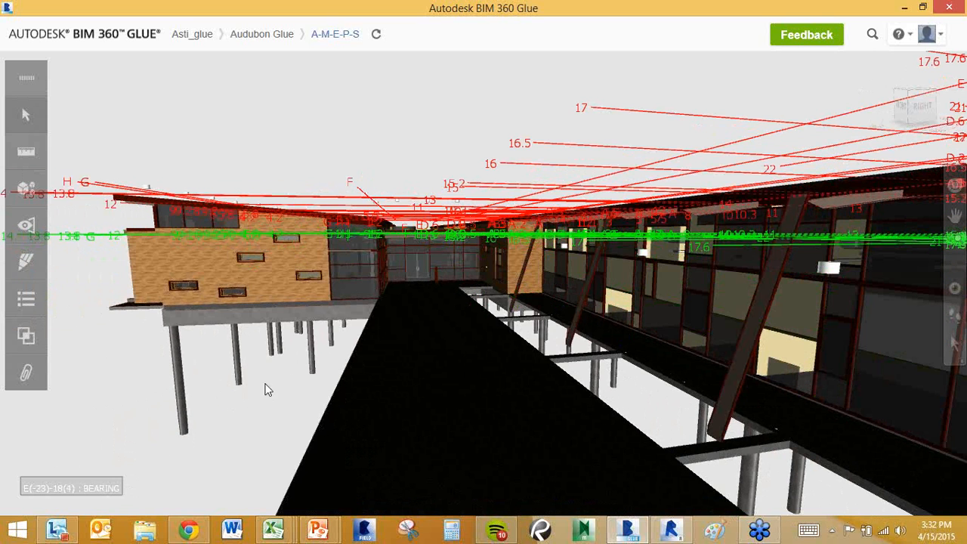
middle_click_drag(267, 388, 339, 373)
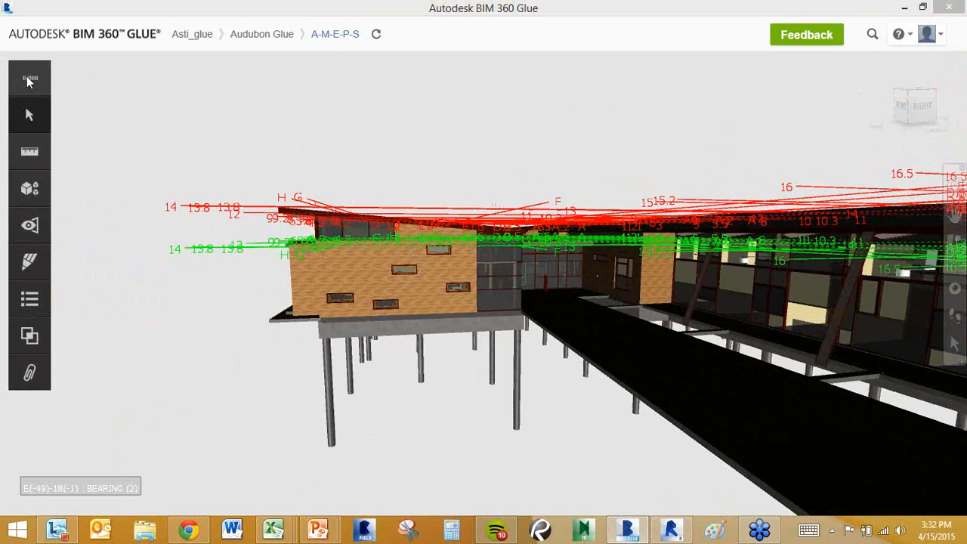
mouse_move(26, 77)
left_mouse_down()
mouse_move(48, 94)
mouse_move(38, 75)
mouse_move(15, 73)
left_mouse_up()
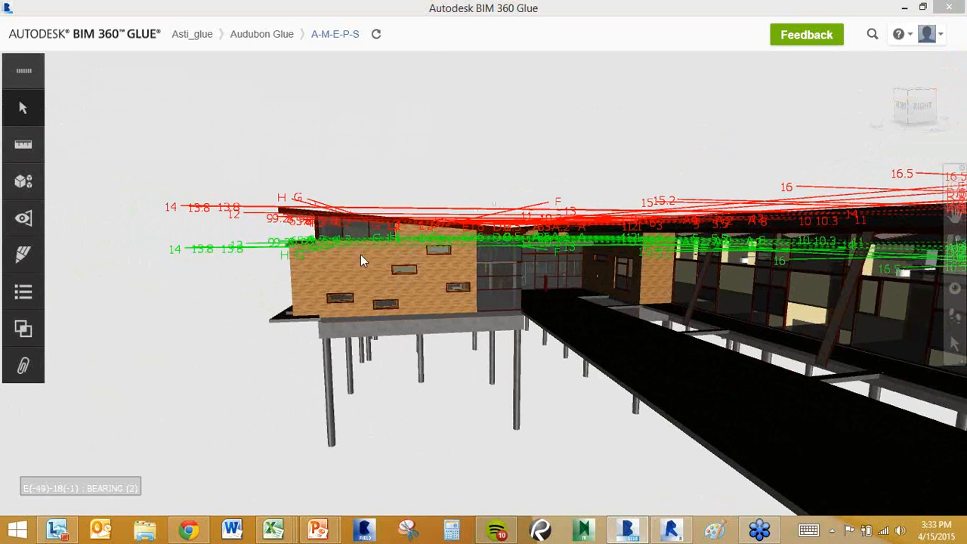
Select the yellow Basic Wall, review its enlarged Properties panel, then close it.
left_click(23, 108)
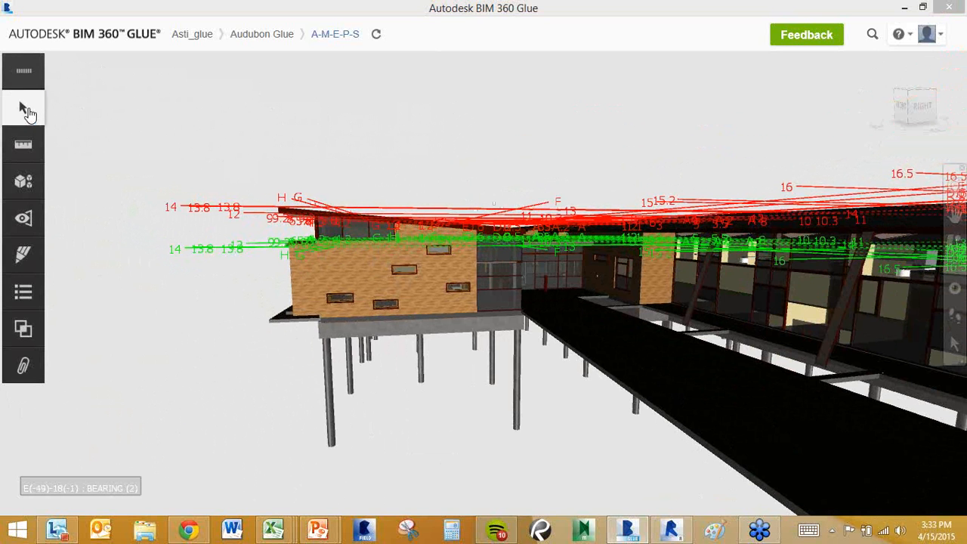
left_click(370, 272)
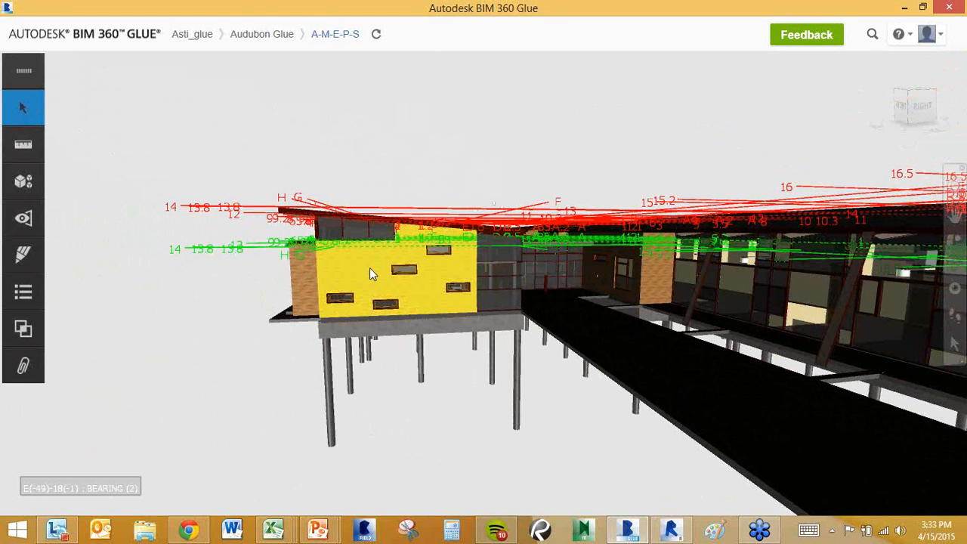
right_click(370, 270)
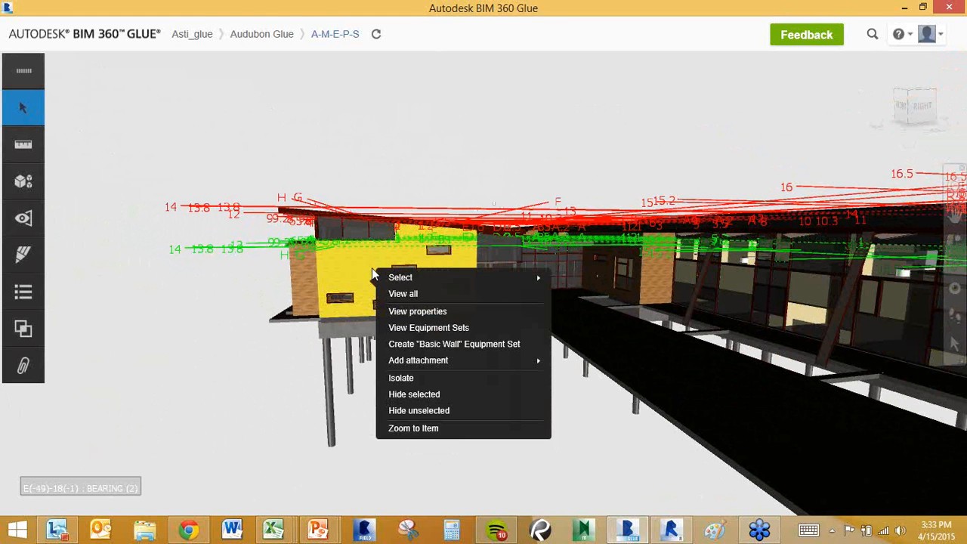
left_click(411, 313)
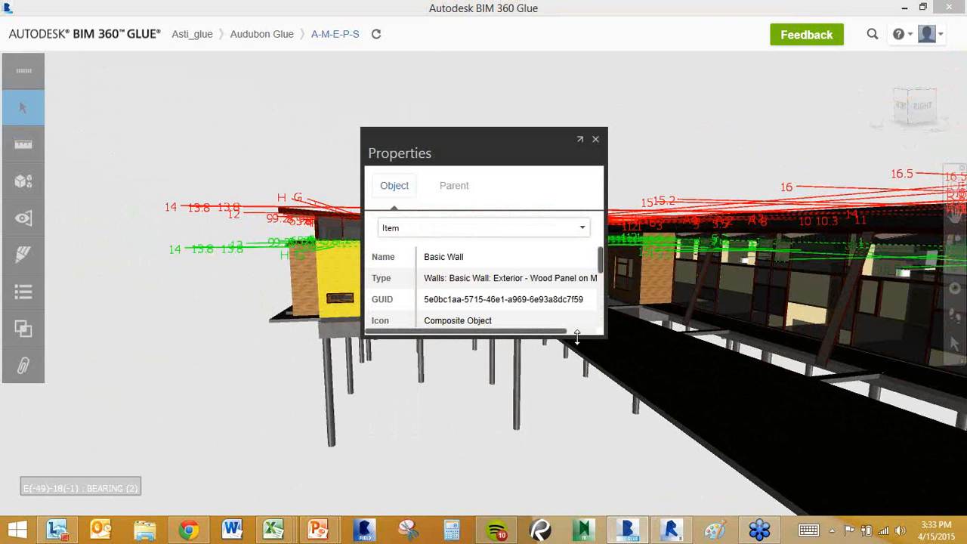
left_click_drag(578, 414, 587, 504)
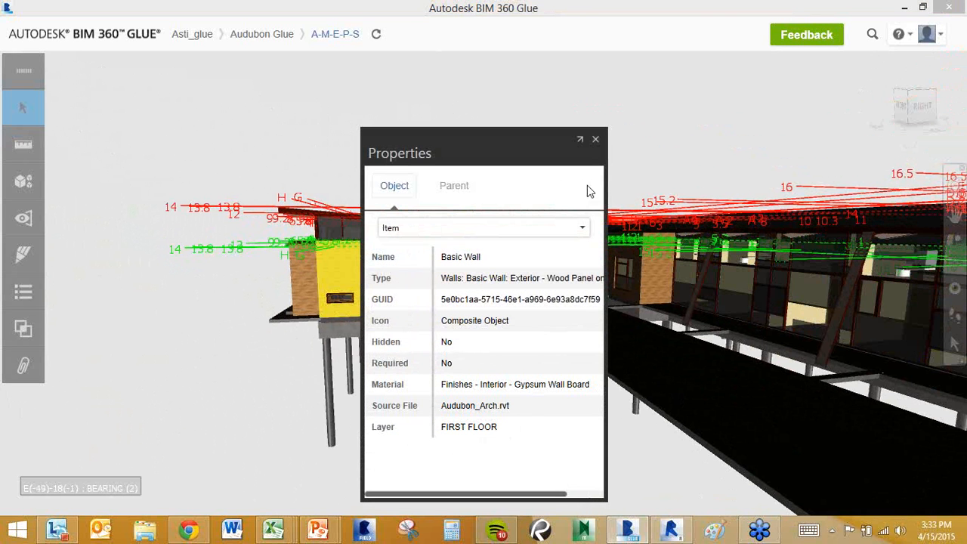
left_click(596, 142)
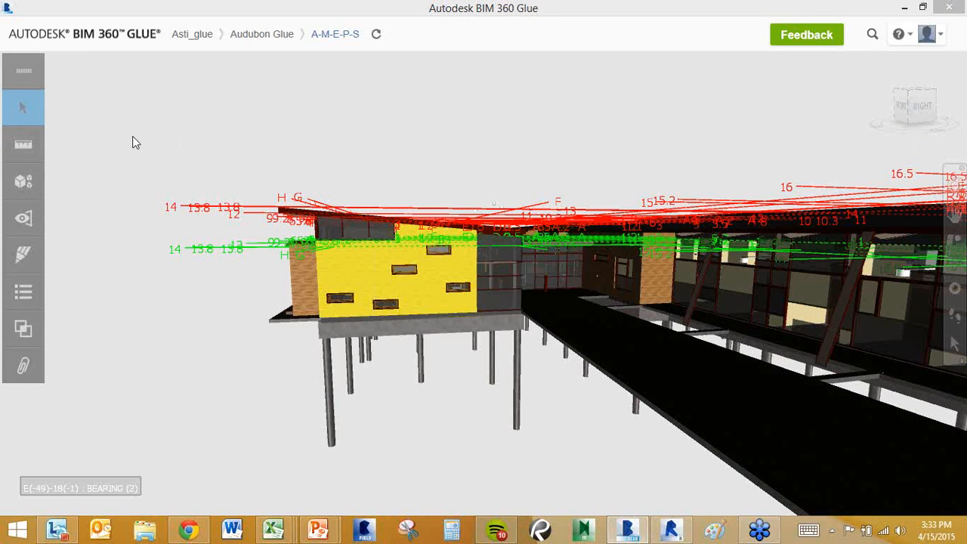
right_click(370, 268)
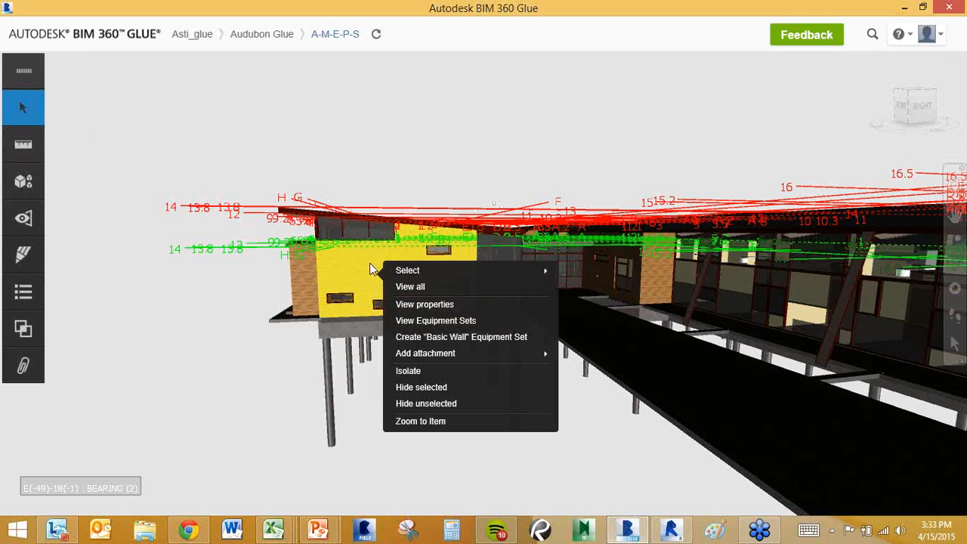
Hide the yellow wall to reveal the interior behind it.
left_click(415, 387)
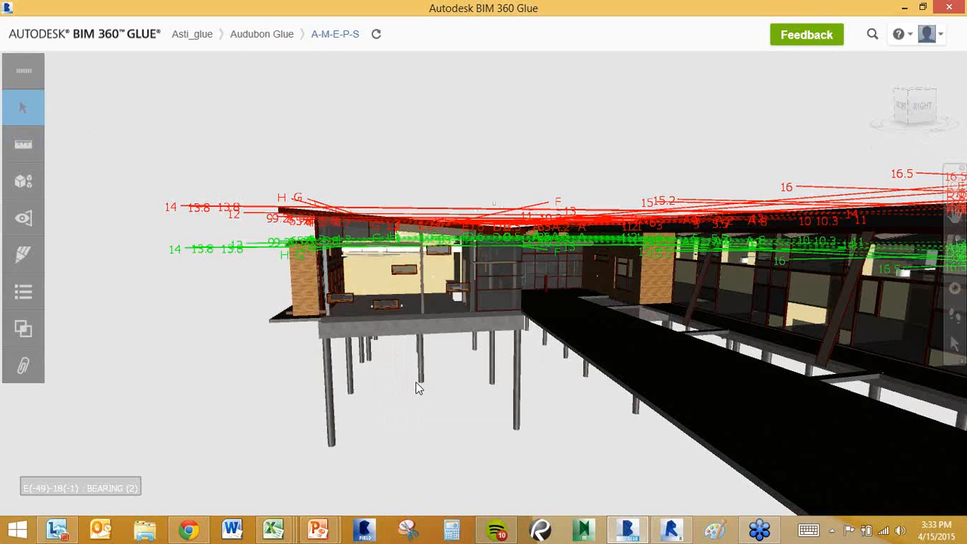
scroll(417, 290, "up", 3)
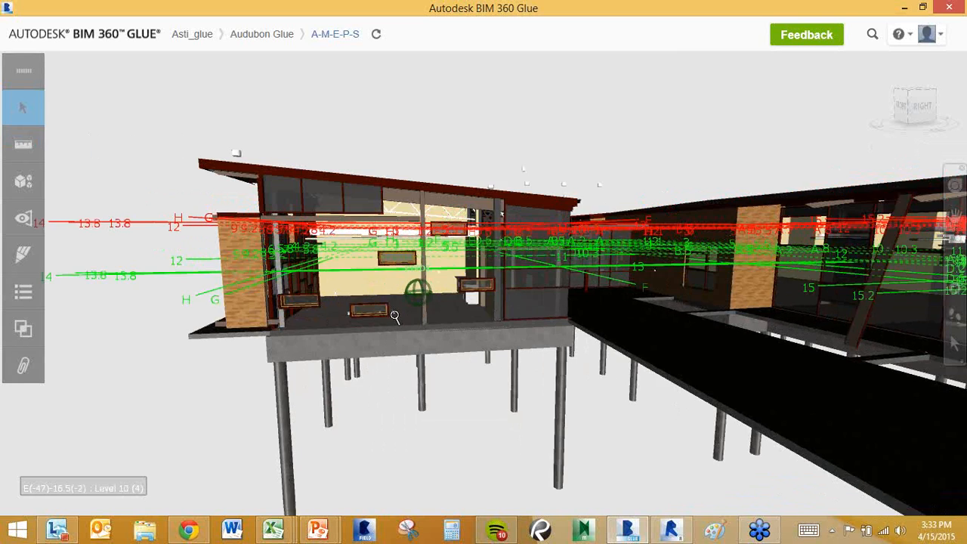
scroll(394, 316, "up", 5)
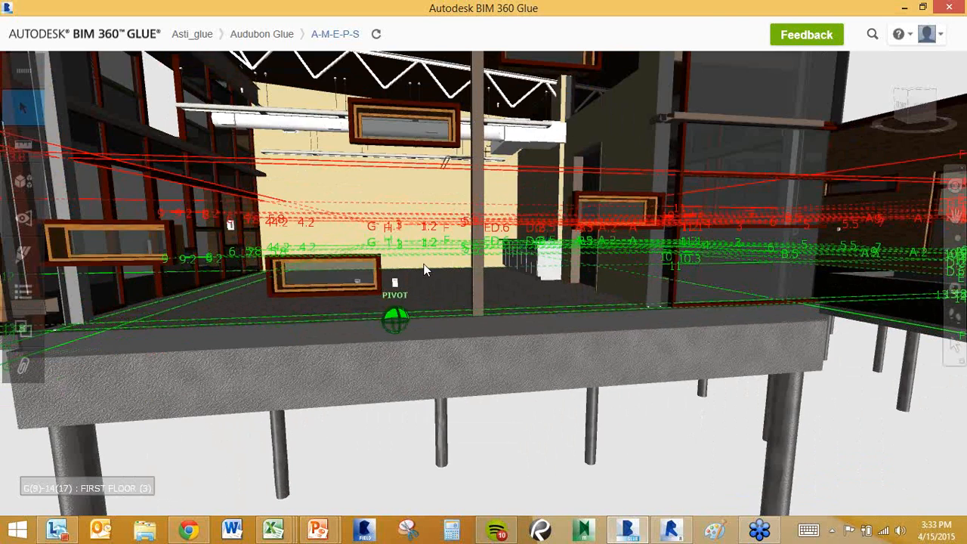
scroll(425, 287, "up", 5)
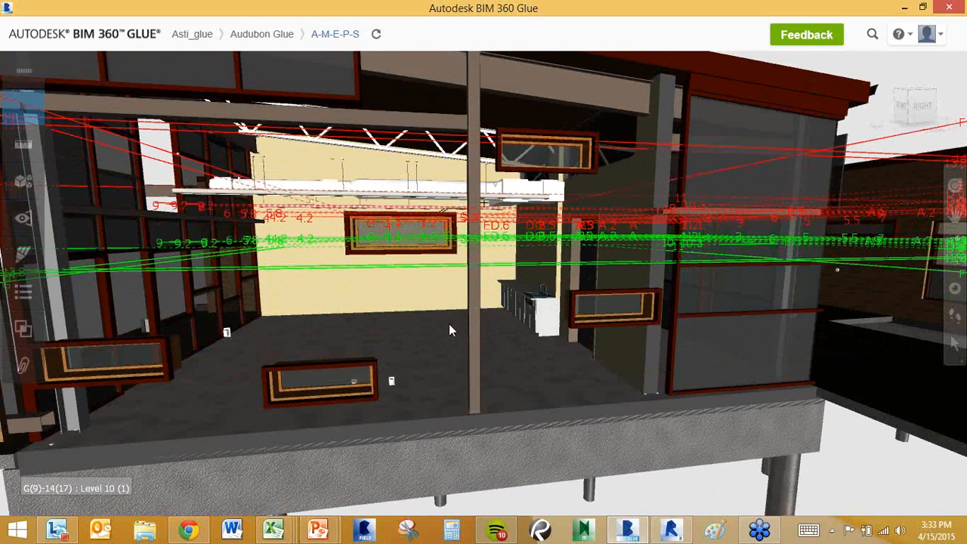
scroll(450, 324, "down", 8)
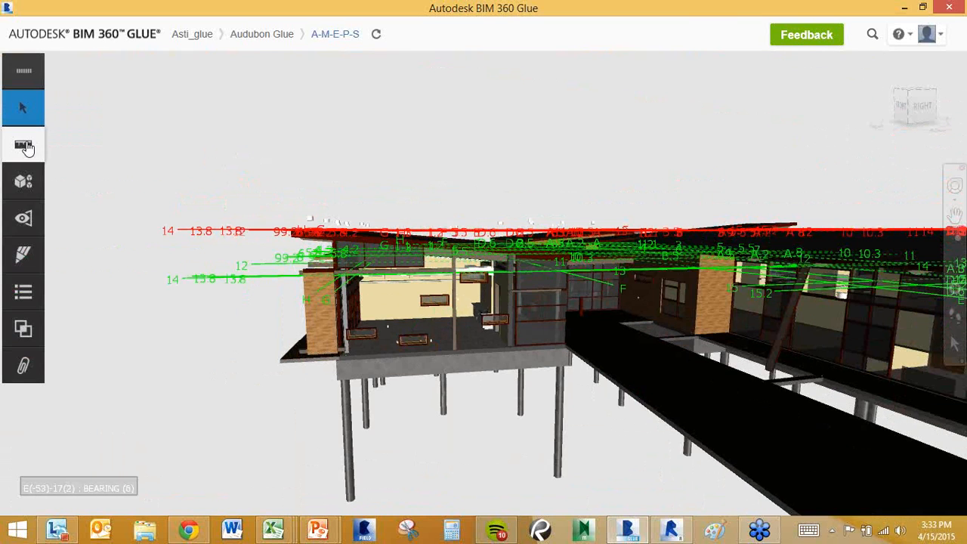
scroll(597, 352, "down", 2)
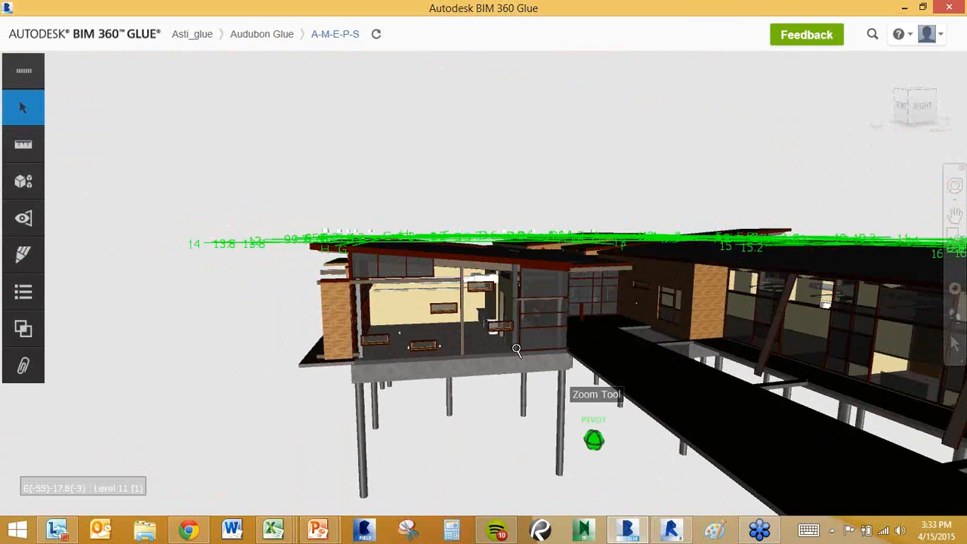
Zoom in on the glazed entrance wall and bring up the Measure tools.
middle_click_drag(516, 348, 445, 328)
scroll(448, 324, "up", 4)
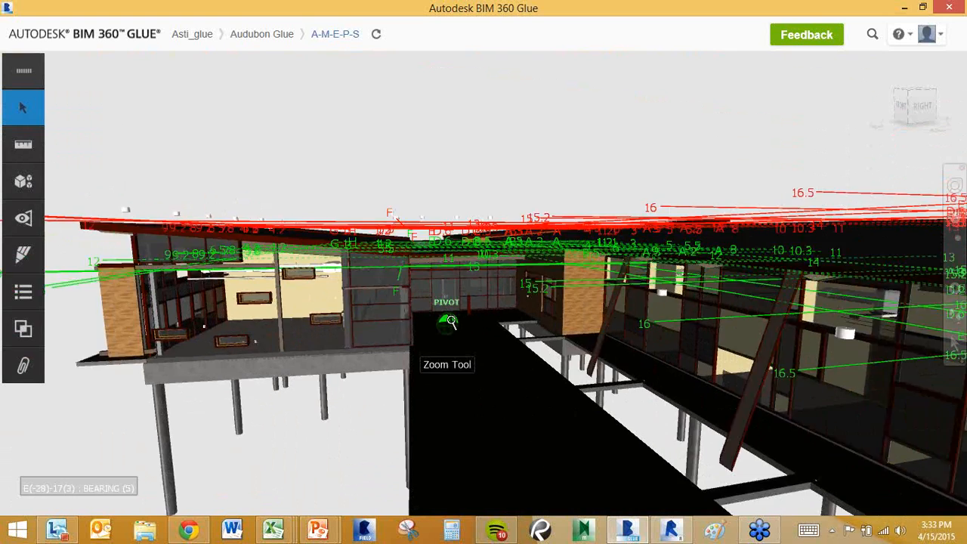
scroll(468, 293, "up", 3)
scroll(454, 268, "up", 3)
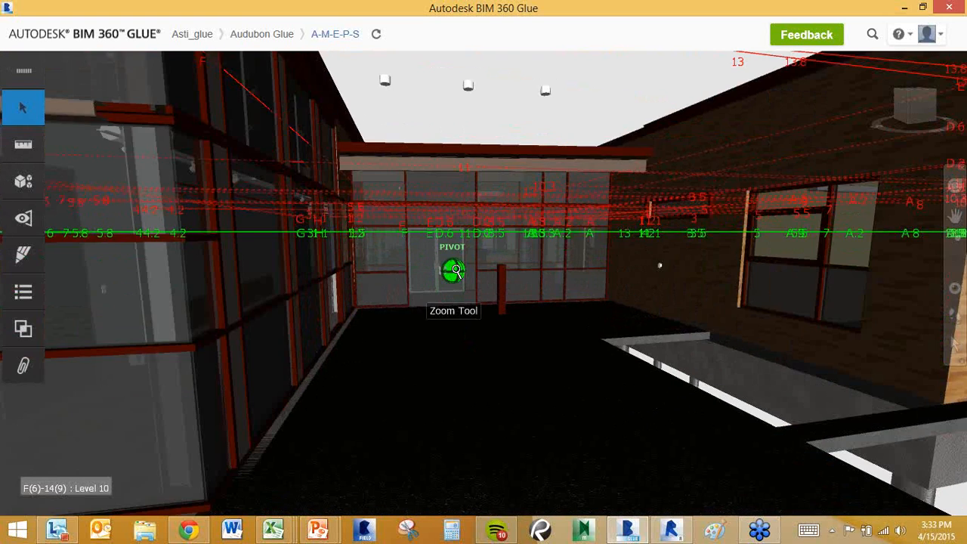
left_click(32, 144)
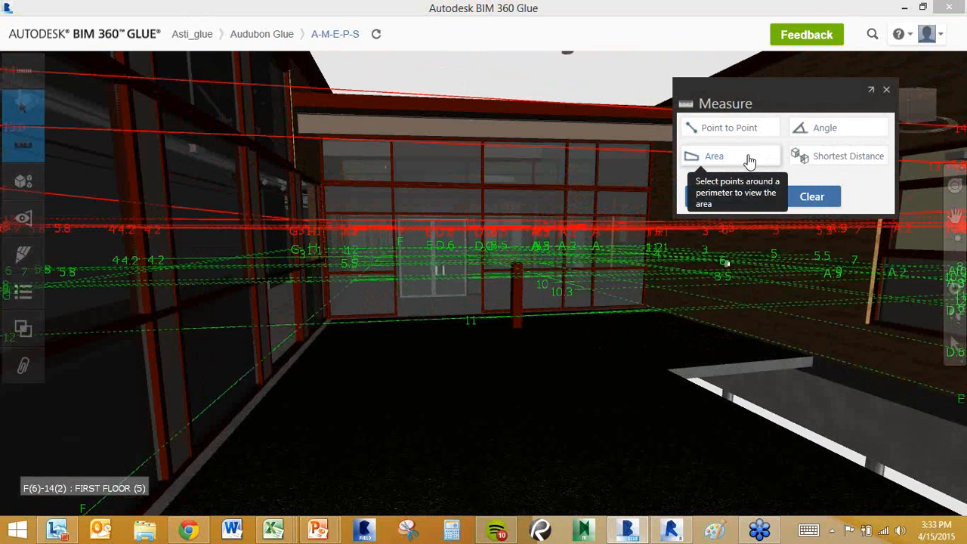
Measure a 6ft 3in point-to-point span across the window frame, then close the Measure panel.
left_click(697, 155)
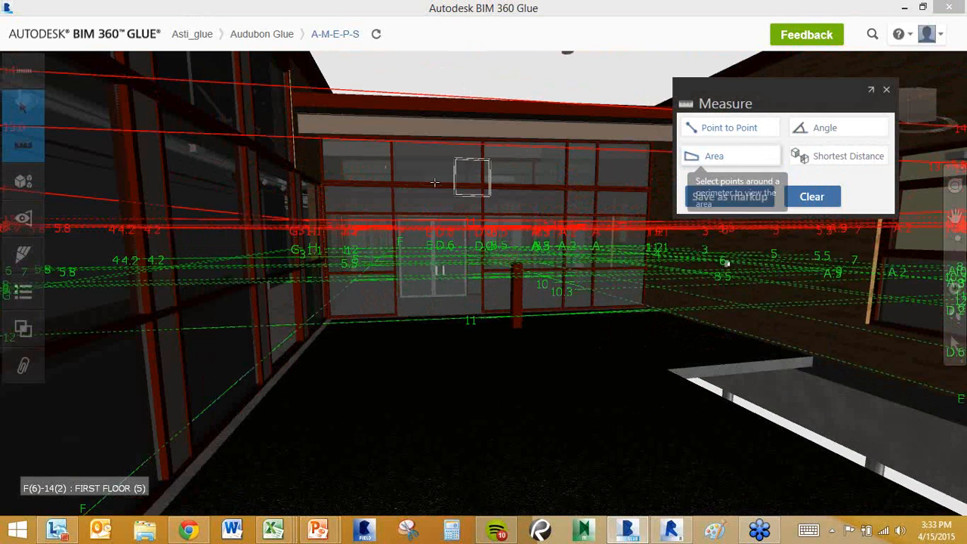
left_click(393, 185)
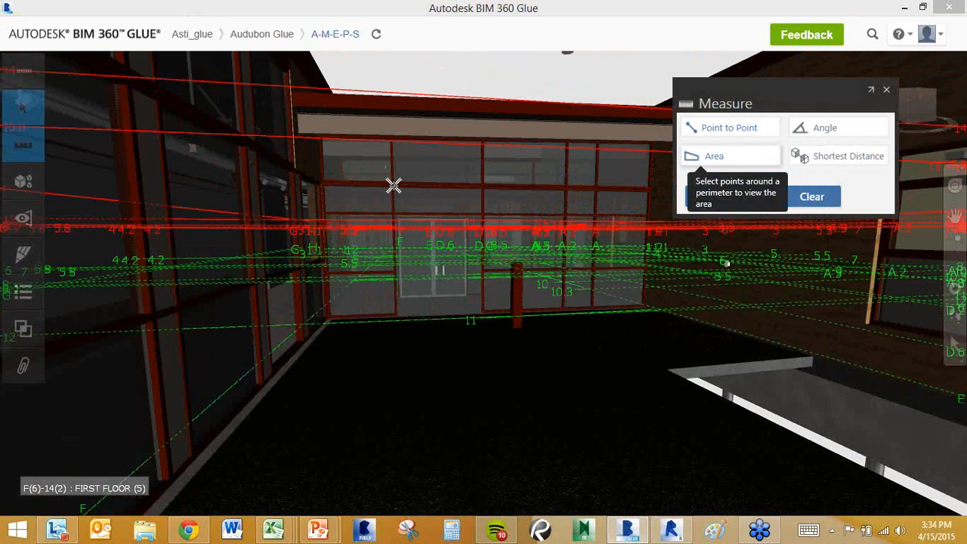
left_click(481, 213)
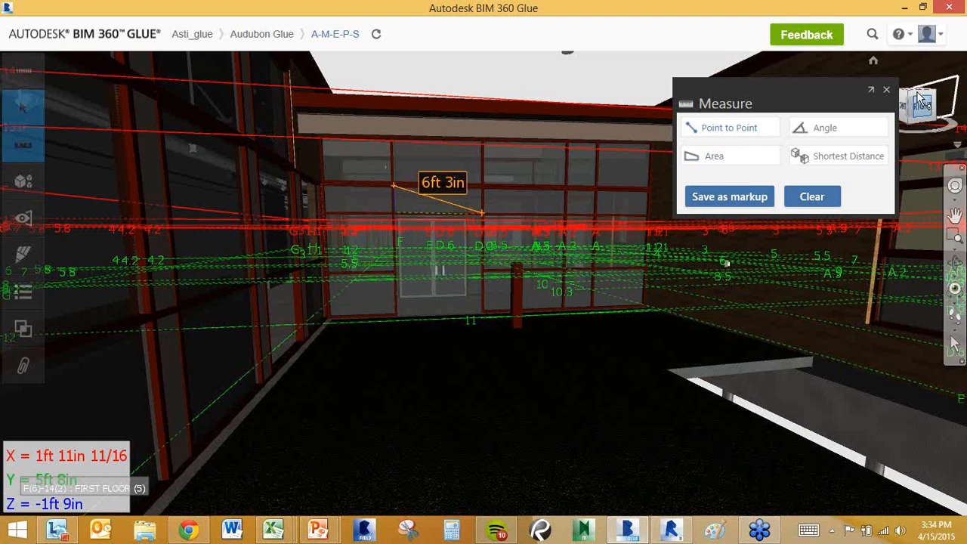
left_click(886, 90)
Orbit, pan and zoom to an elevated overview looking down on the building's long roofs.
middle_click_drag(608, 175, 600, 210)
scroll(710, 168, "up", 10)
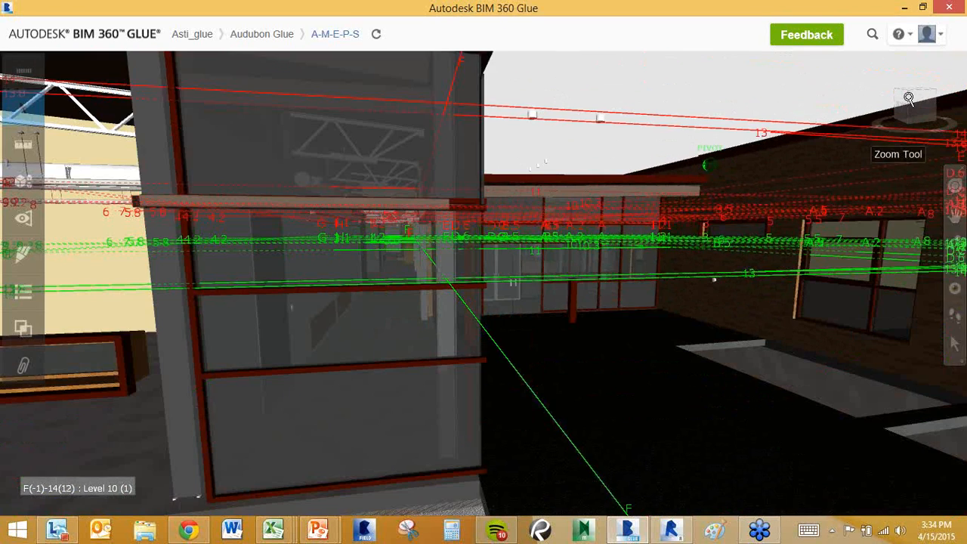
middle_click_drag(642, 96, 619, 153, "shift")
scroll(597, 166, "down", 10)
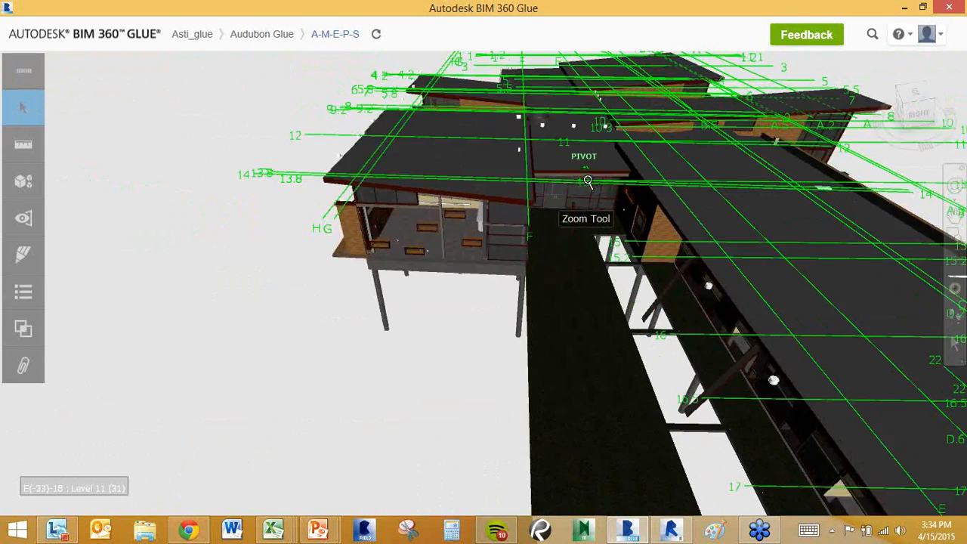
middle_click_drag(582, 182, 514, 124)
middle_click_drag(508, 122, 428, 93)
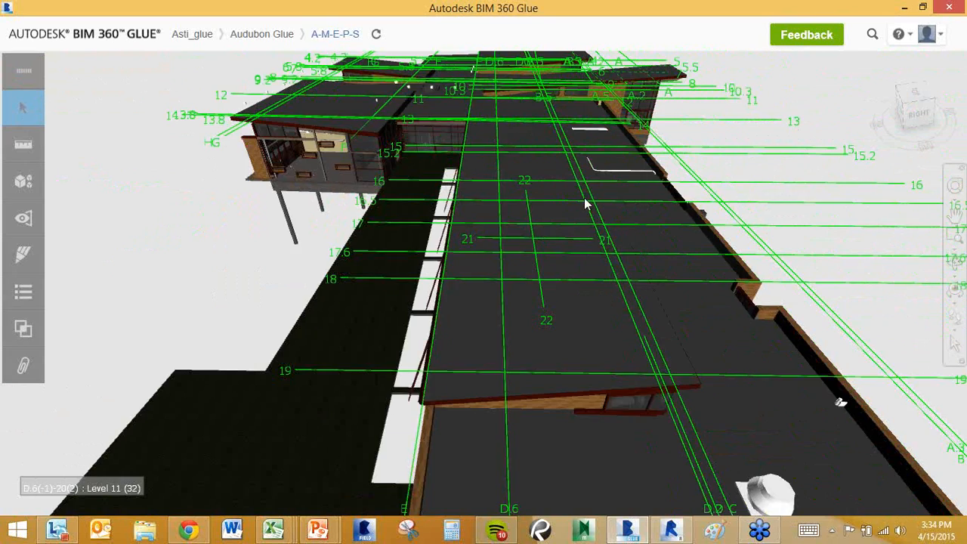
scroll(585, 201, "down", 2)
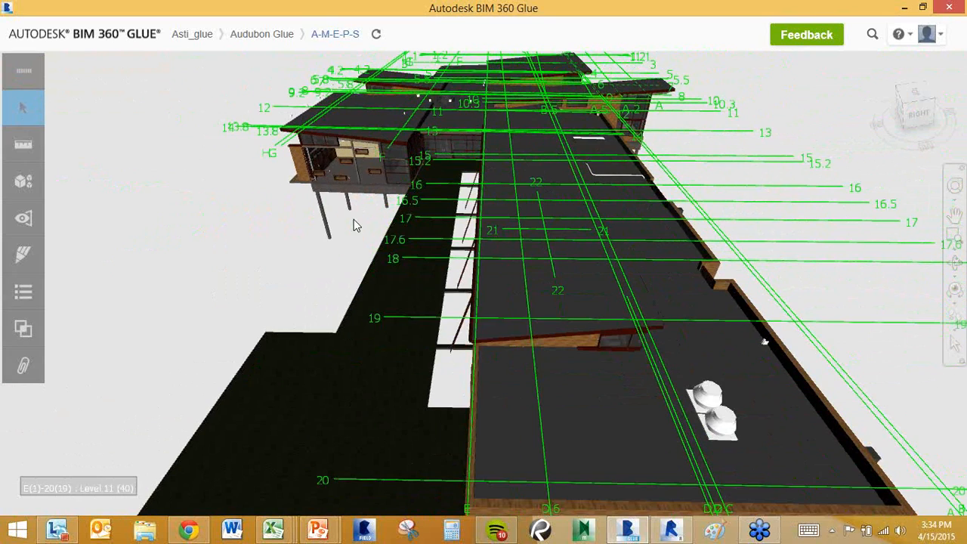
Show the merged models list, collapse Glue-Arch, and hide then re-show the Glue-Arch model.
left_click(25, 189)
middle_click_drag(389, 223, 501, 225)
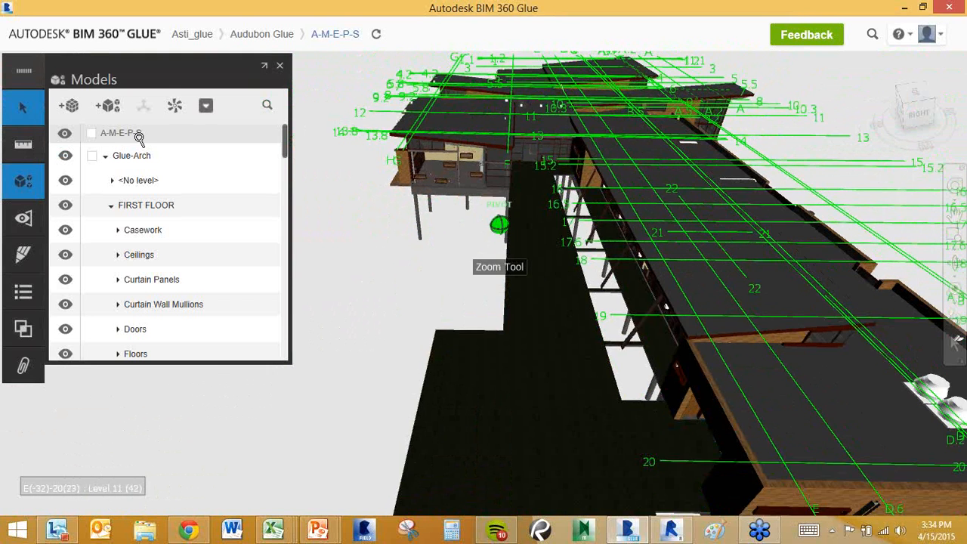
left_click(106, 156)
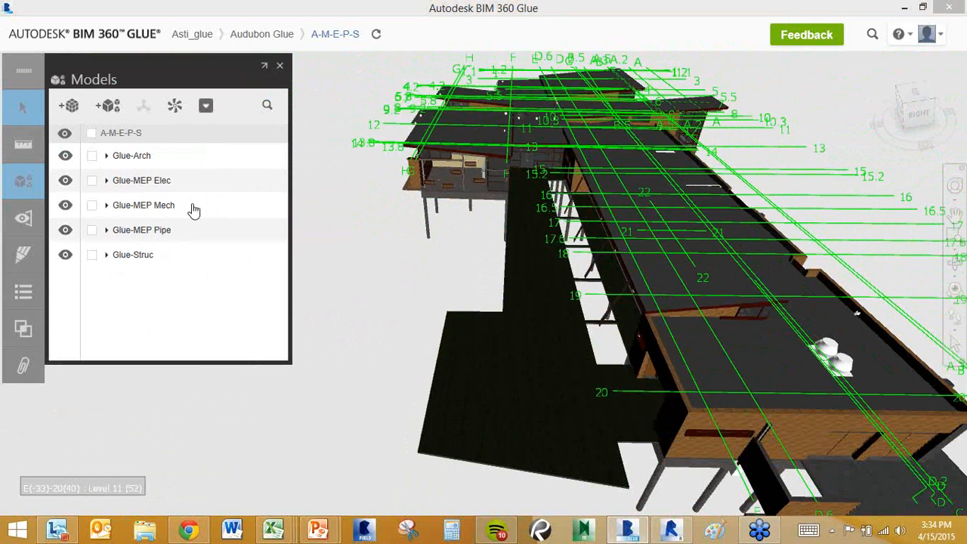
left_click(66, 157)
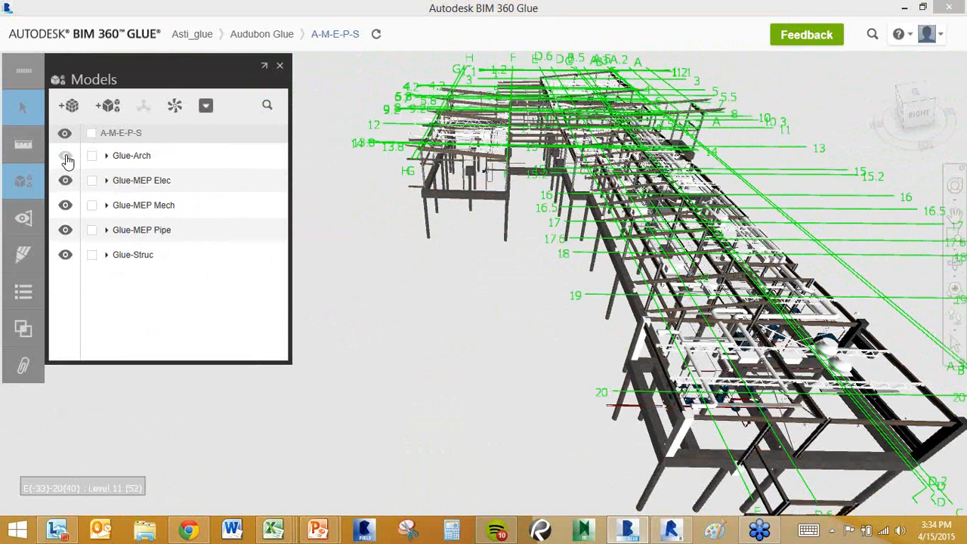
left_click(66, 158)
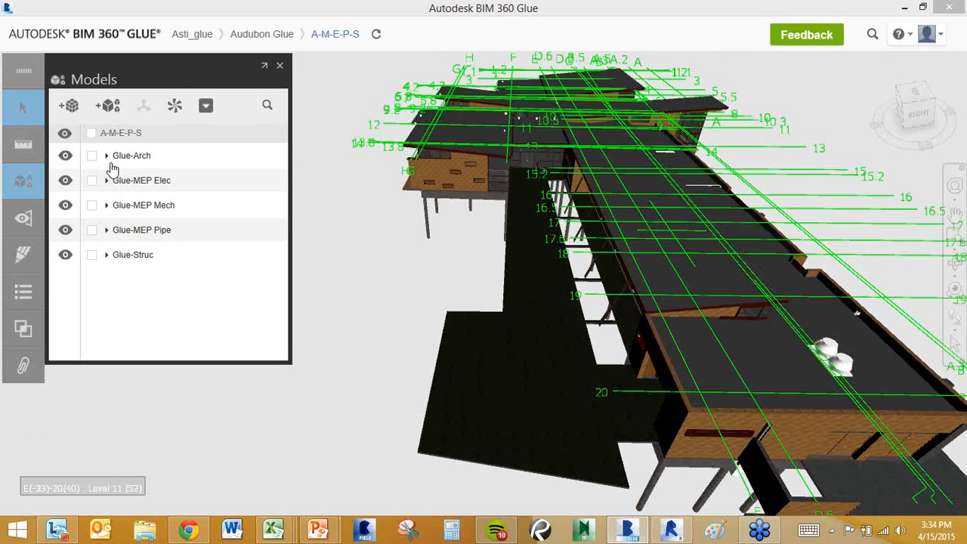
Expand Glue-Arch and toggle the BEARING, Level 11 and FIRST FLOOR levels off and back on.
left_click(107, 157)
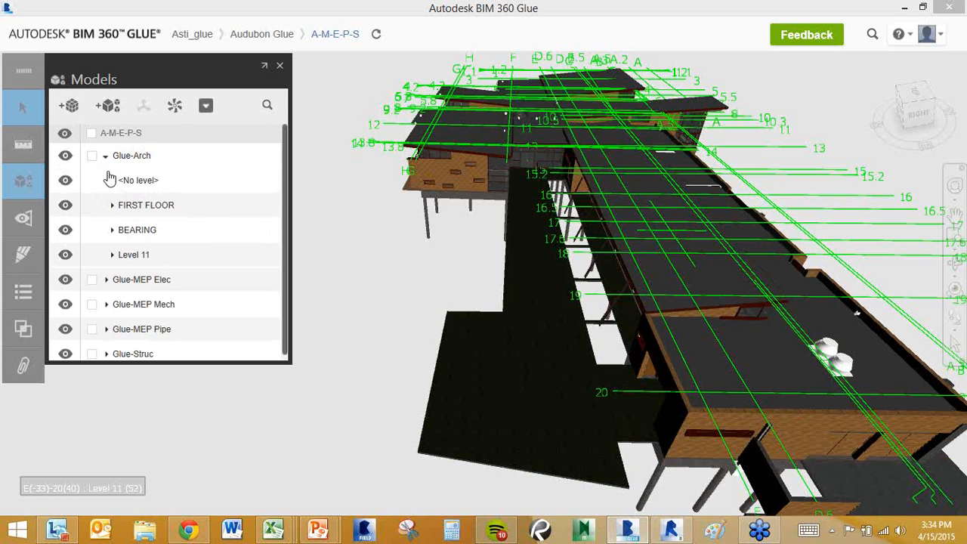
left_click(66, 231)
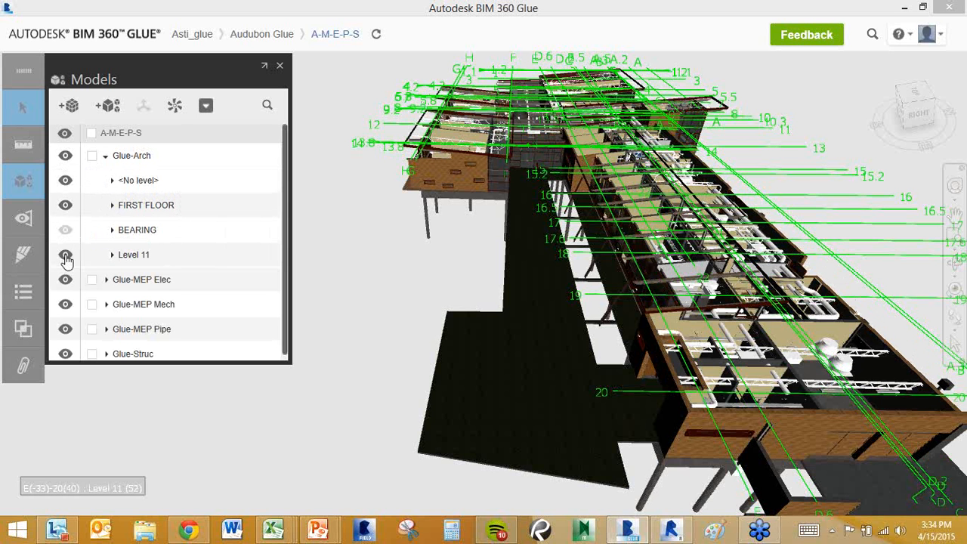
left_click(65, 254)
left_click(65, 206)
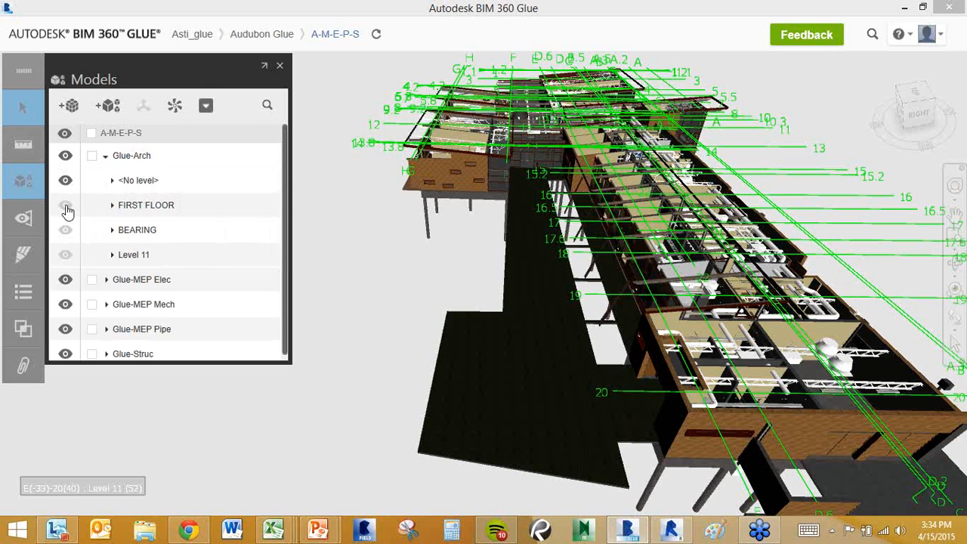
left_click(65, 205)
left_click(65, 231)
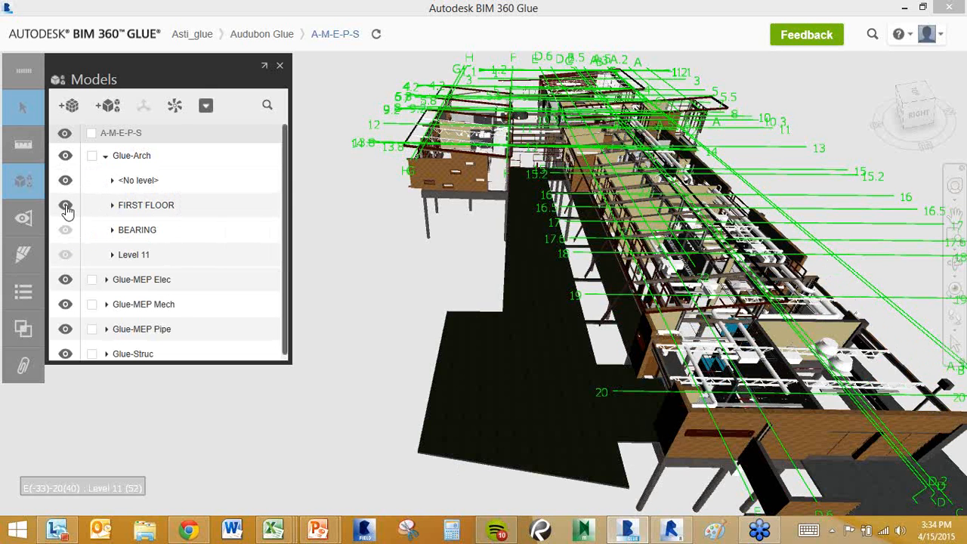
left_click(66, 255)
Expand FIRST FLOOR and hide its Casework category.
left_click(112, 206)
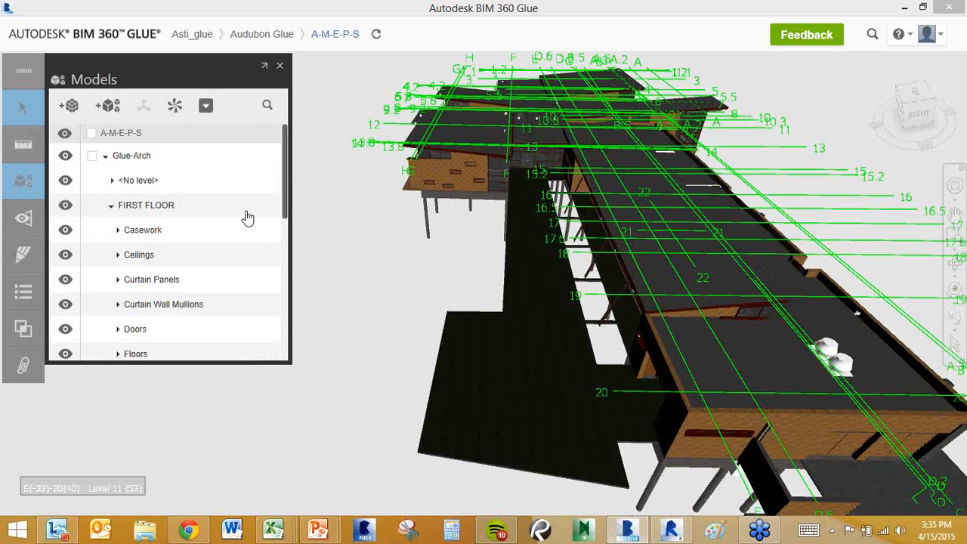
left_click_drag(285, 198, 285, 209)
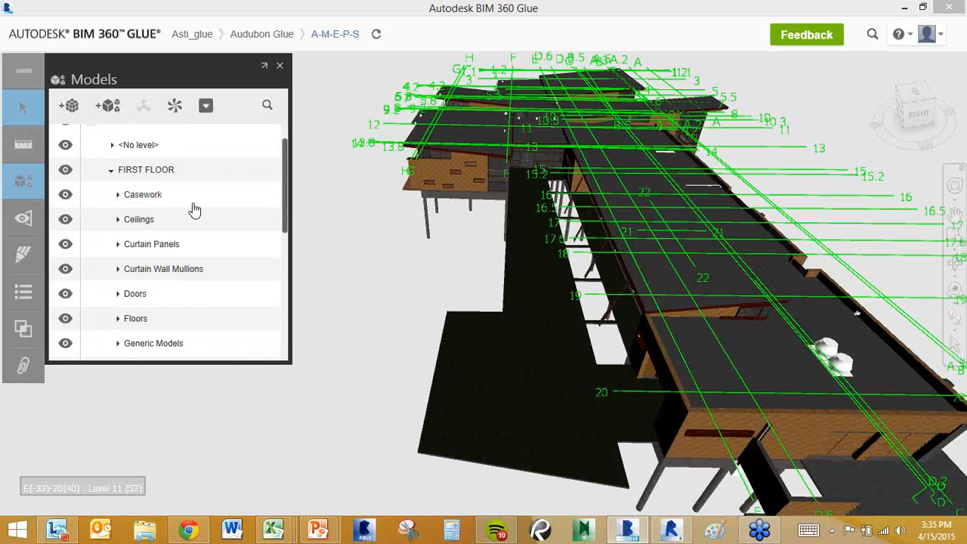
left_click(66, 195)
left_click_drag(286, 174, 285, 141)
Collapse and deselect Glue-Arch, tick and untick its checkbox, then close the Models list.
left_click(106, 155)
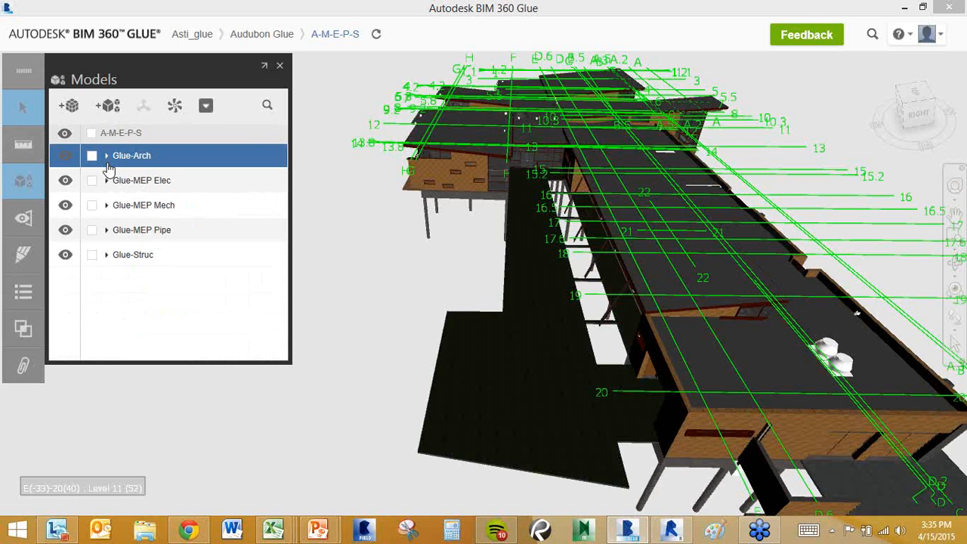
left_click(325, 204)
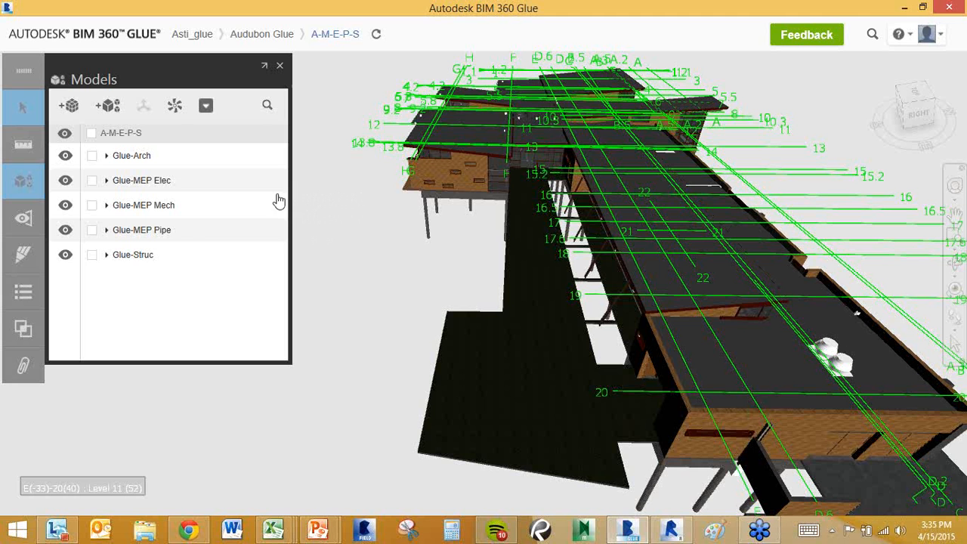
left_click(93, 156)
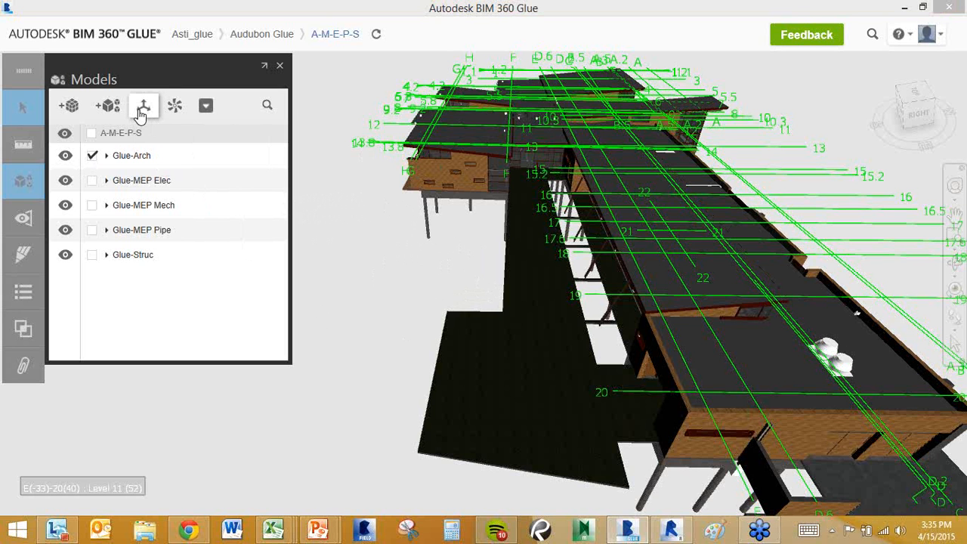
left_click(92, 155)
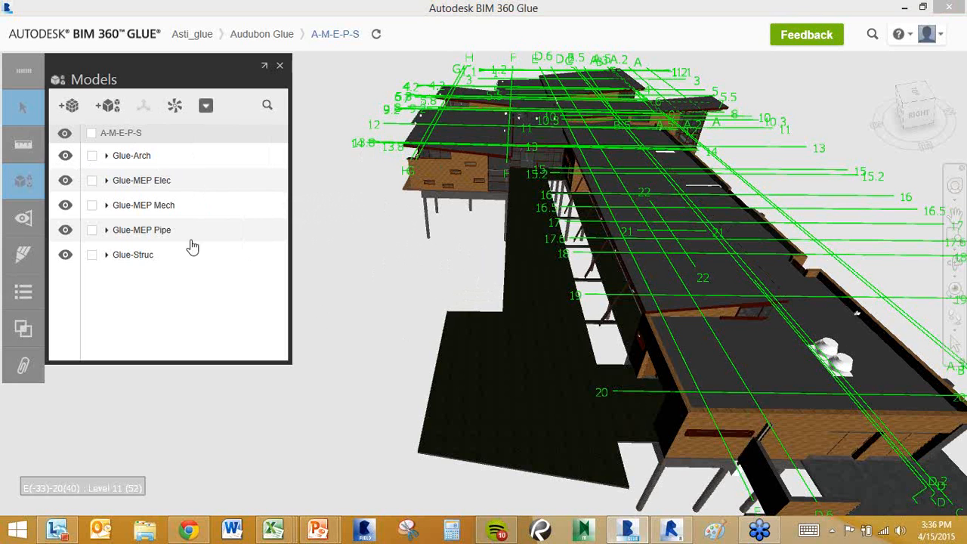
left_click(280, 65)
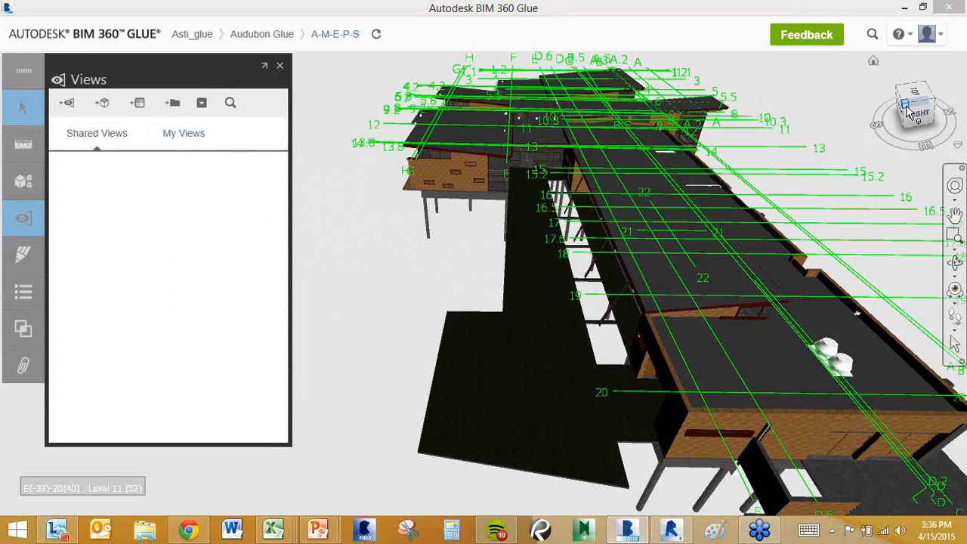
Orbit to a lower angle, zoom out, and pan the building left to frame the raised wing.
mouse_move(910, 112)
left_mouse_down()
mouse_move(909, 89)
mouse_move(906, 110)
left_mouse_up()
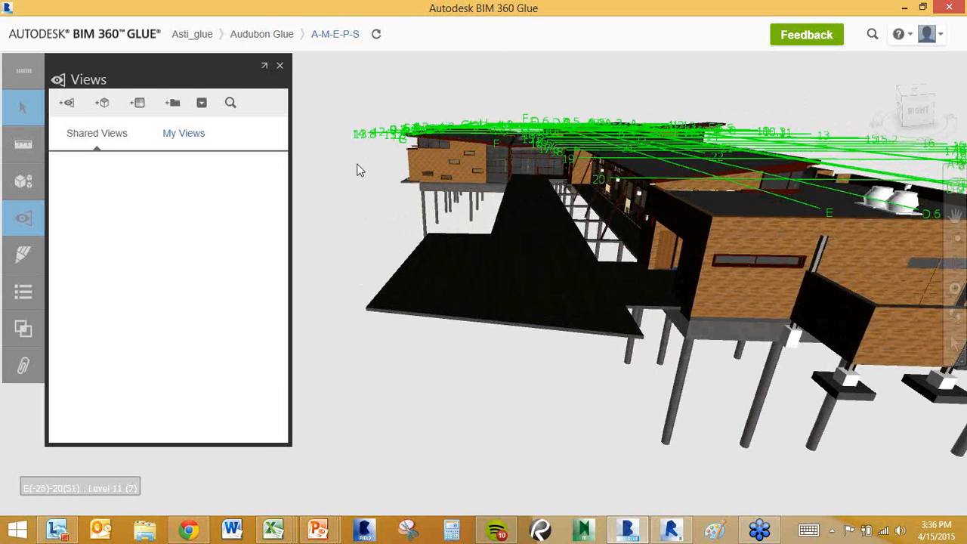
scroll(509, 232, "down", 2)
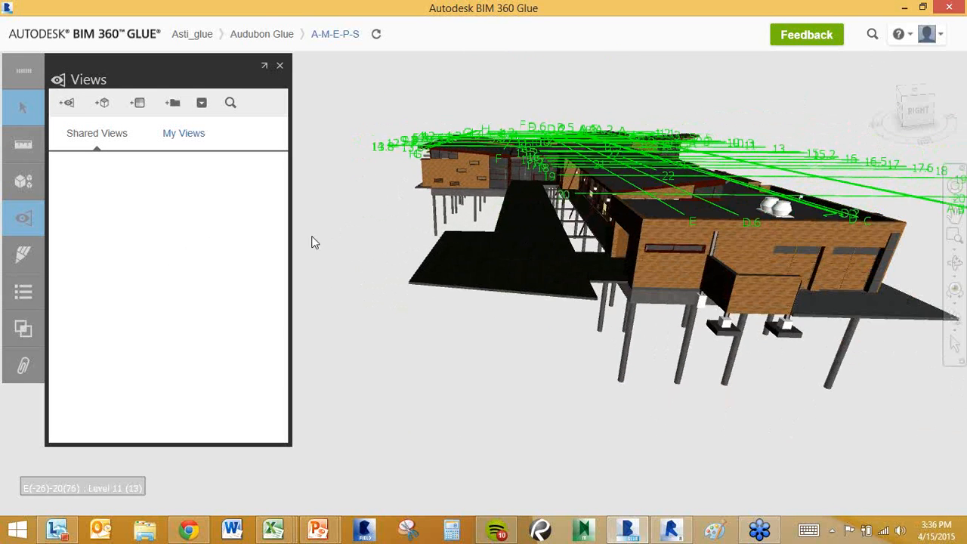
middle_click_drag(460, 204, 389, 187)
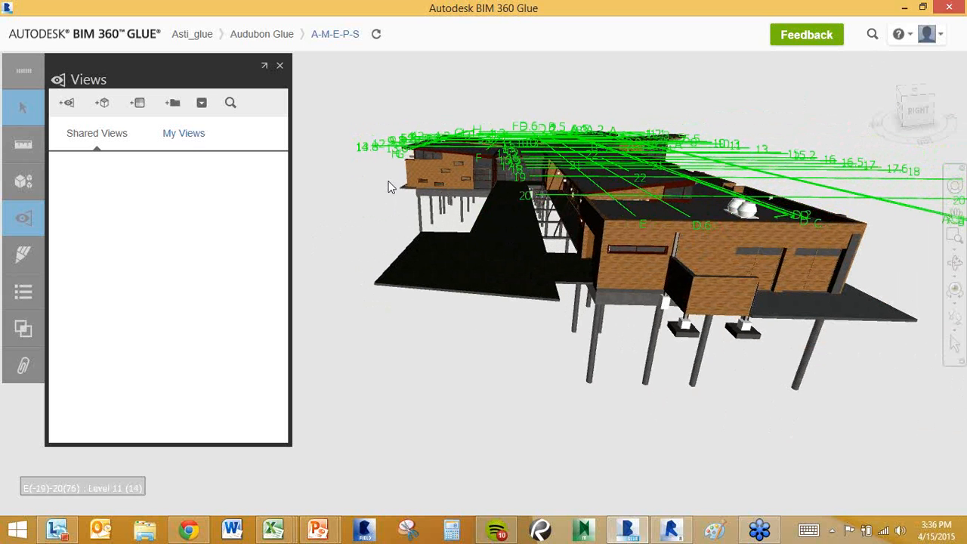
Save the current camera position as a shared view named 'Entryway'.
left_click(68, 104)
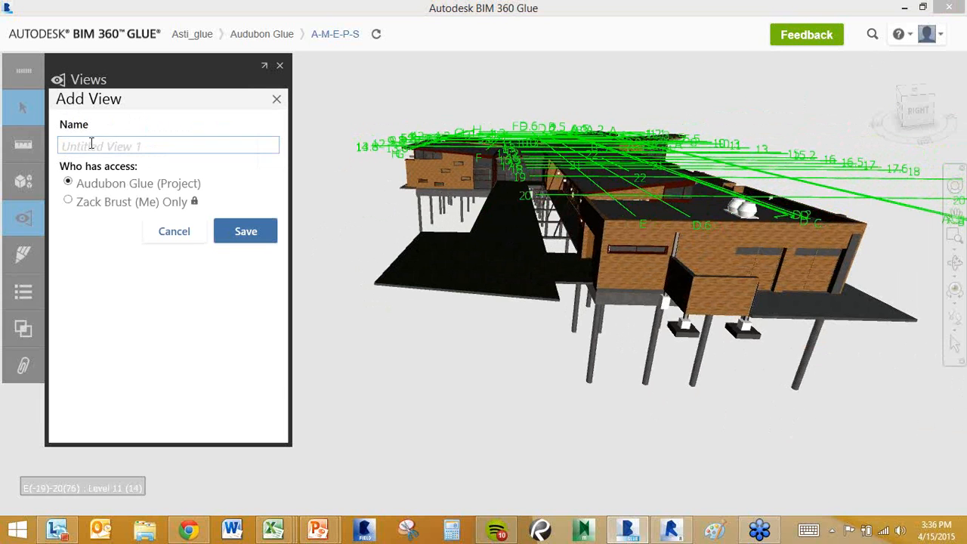
left_click(93, 146)
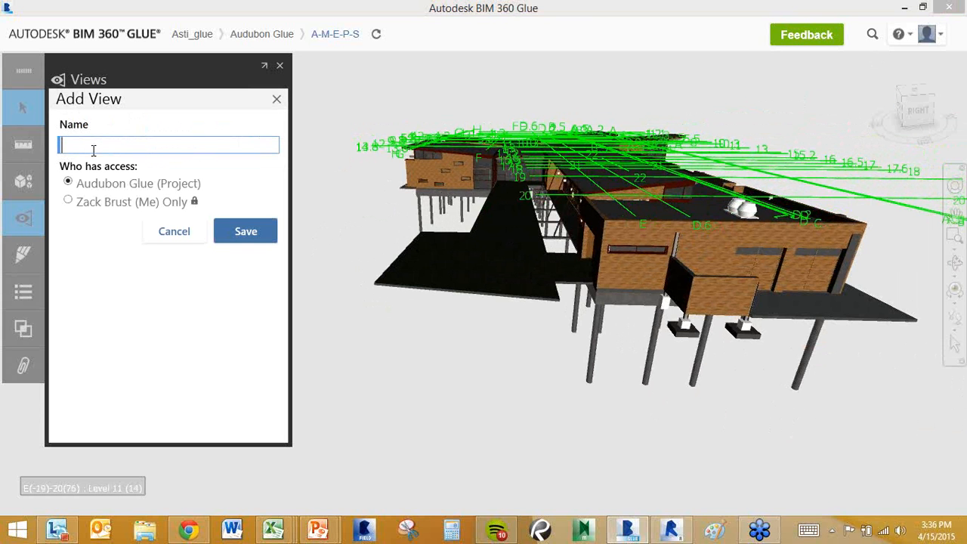
type("Entryway")
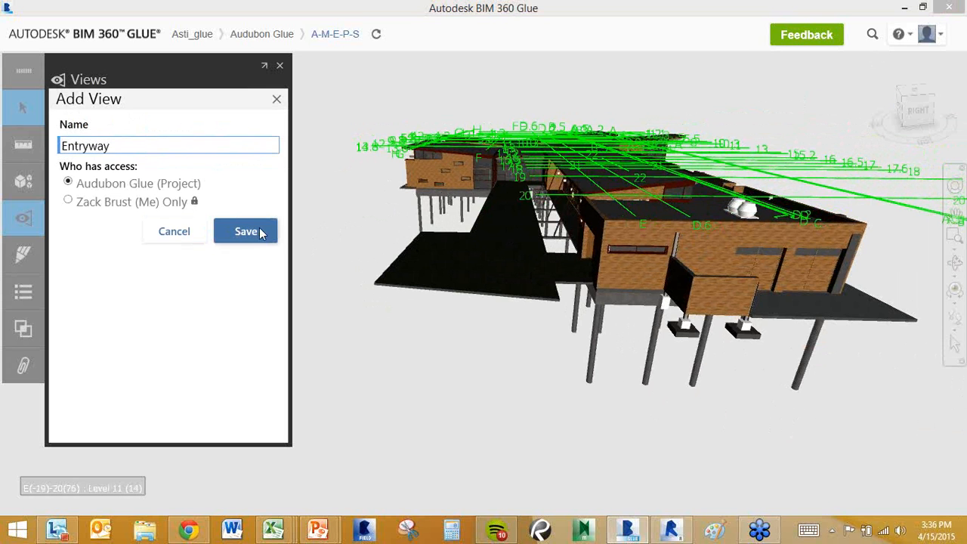
left_click(253, 234)
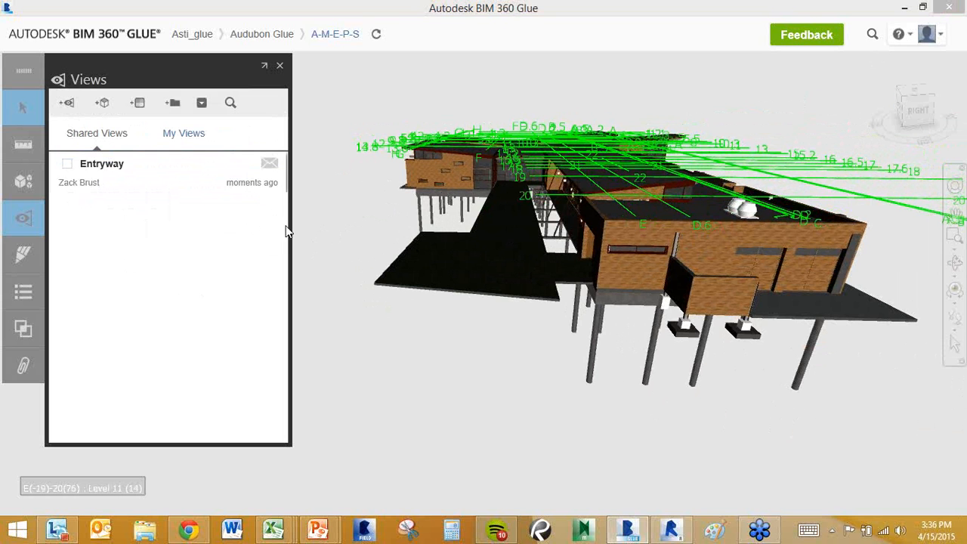
mouse_move(272, 172)
Notify one project member about Entryway with the message 'He versio' and dismiss the confirmation.
left_click(269, 166)
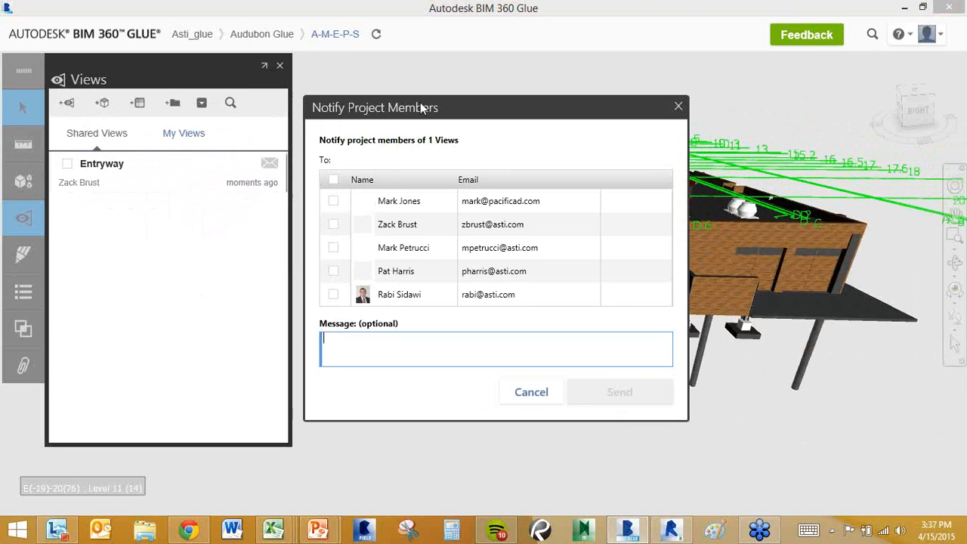
left_click_drag(423, 108, 456, 85)
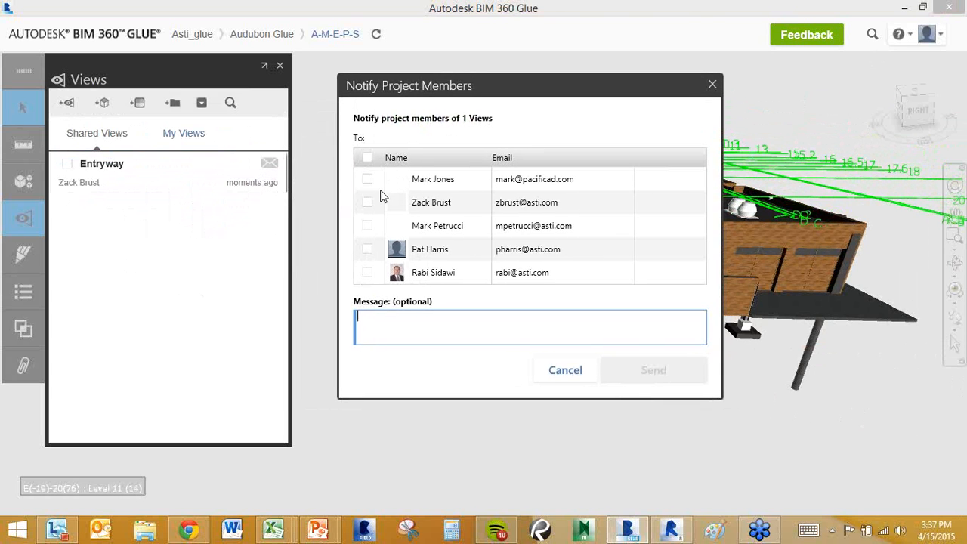
left_click(367, 202)
left_click(391, 328)
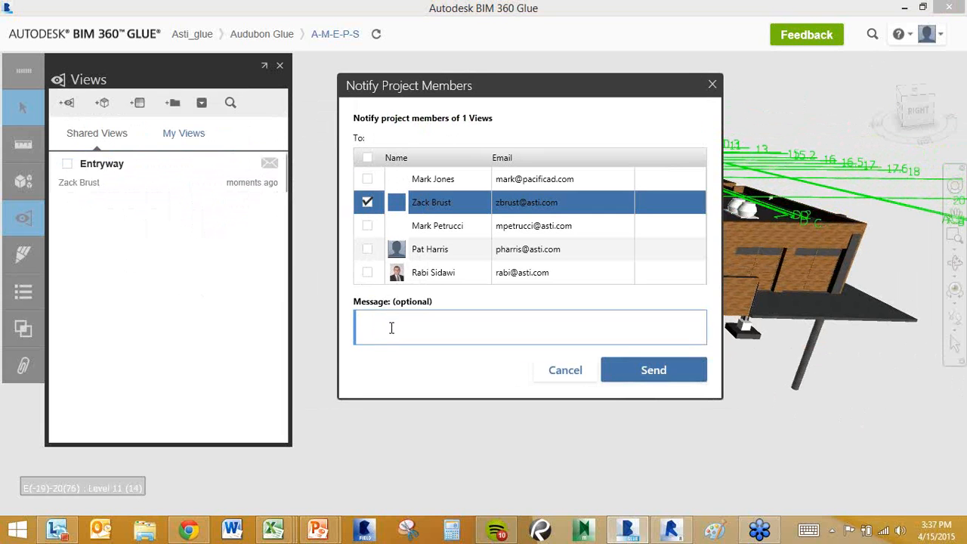
type("Hey take a look at the las")
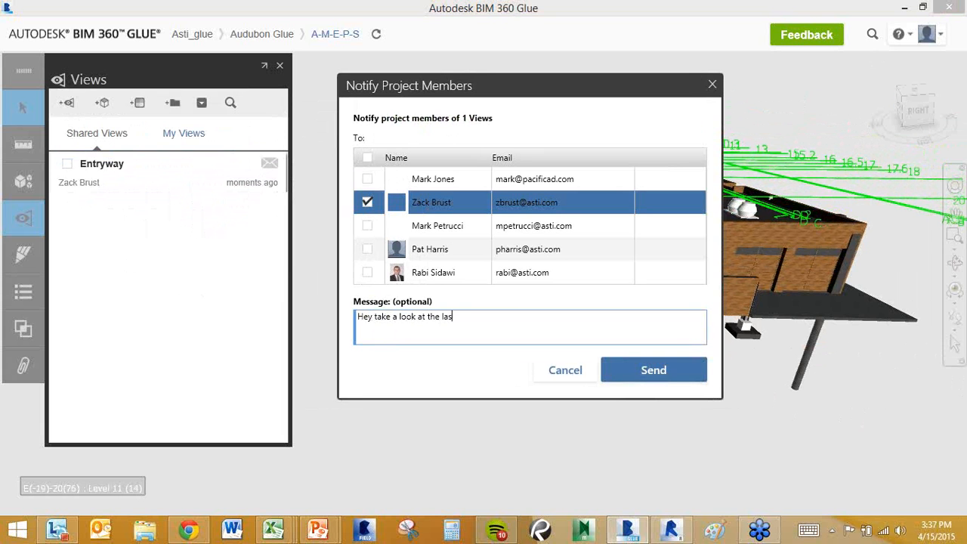
type(" version of the entryway")
left_click(629, 364)
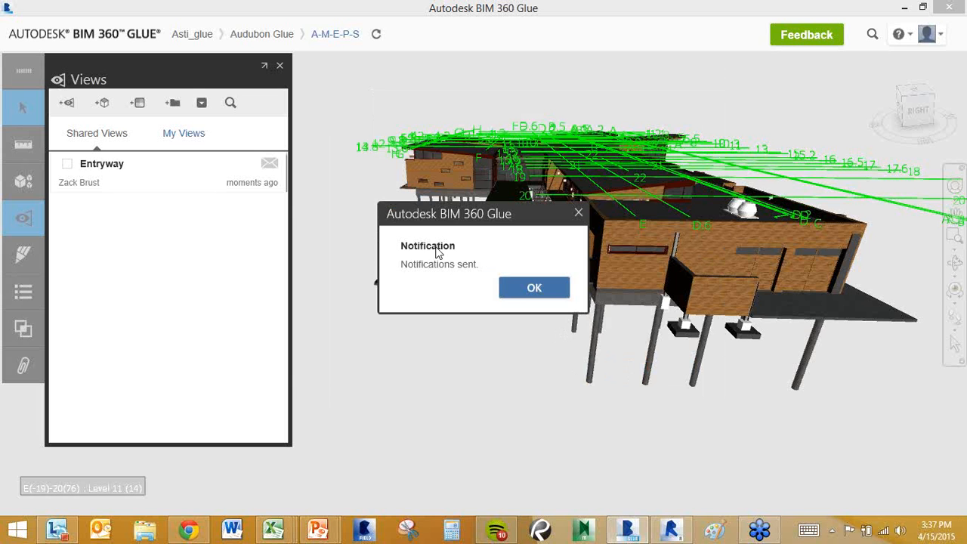
left_click_drag(455, 227, 430, 330)
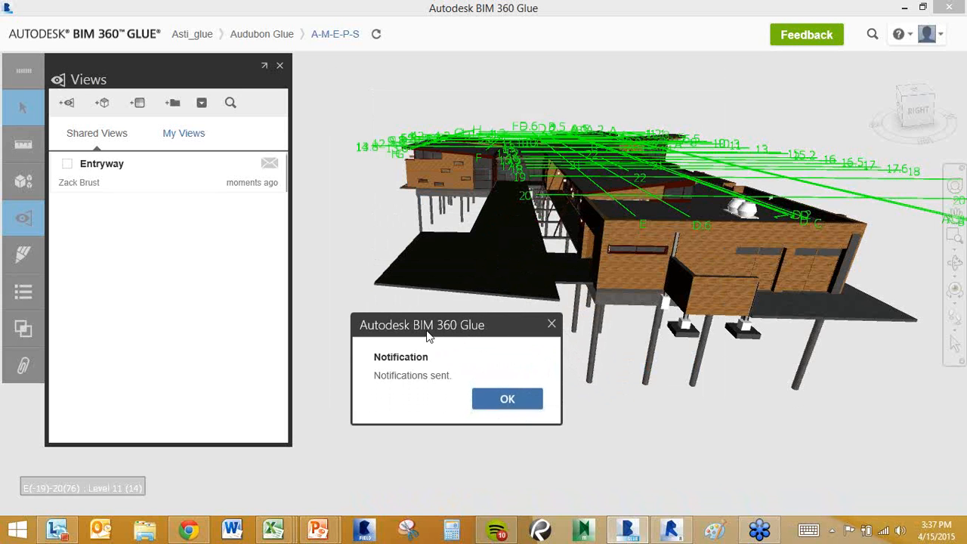
left_click(551, 324)
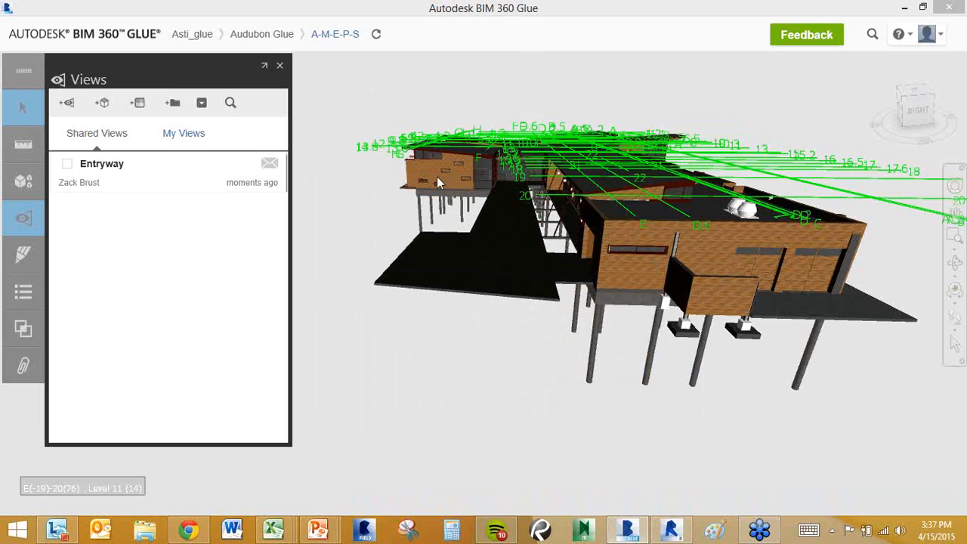
Swap the Views panel for Markups and zoom onto the raised wing's brick facade.
left_click(280, 65)
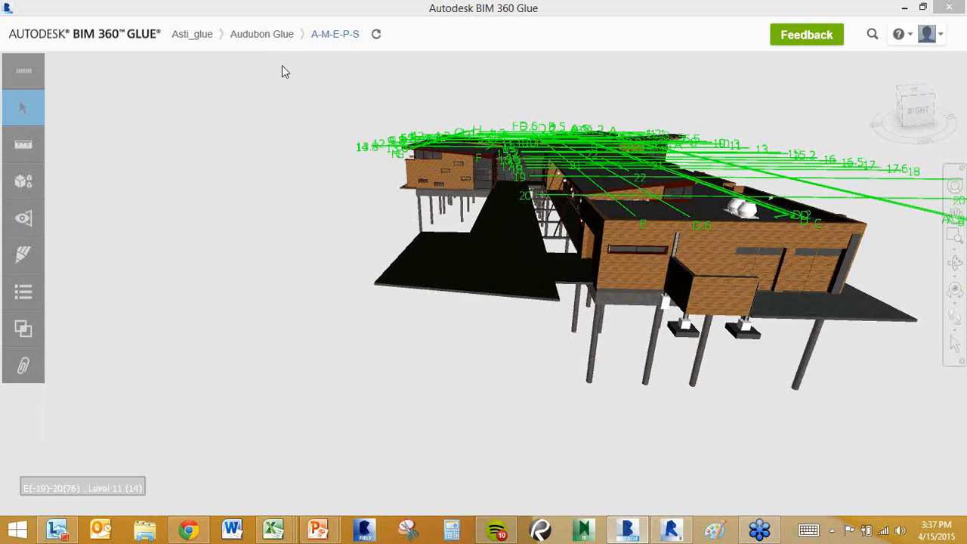
left_click(20, 255)
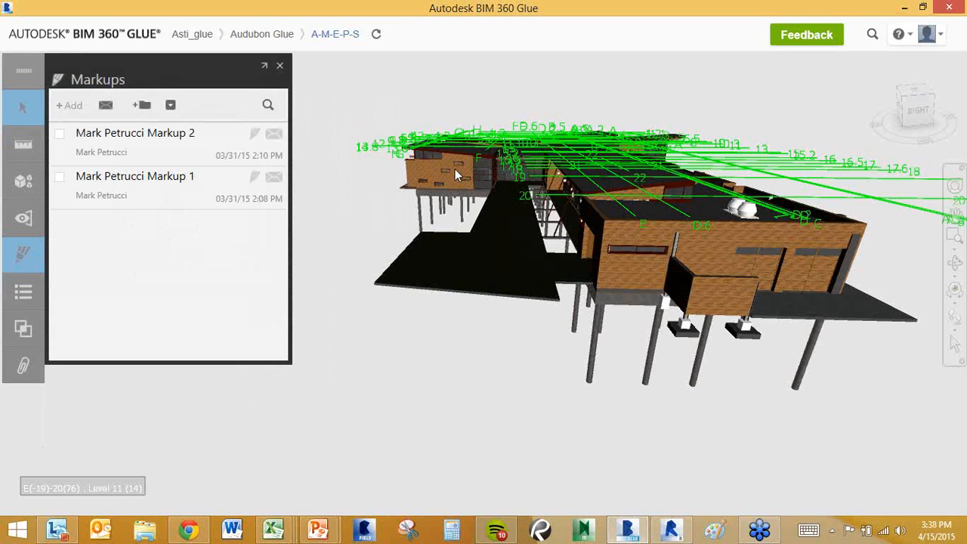
scroll(455, 172, "up", 5)
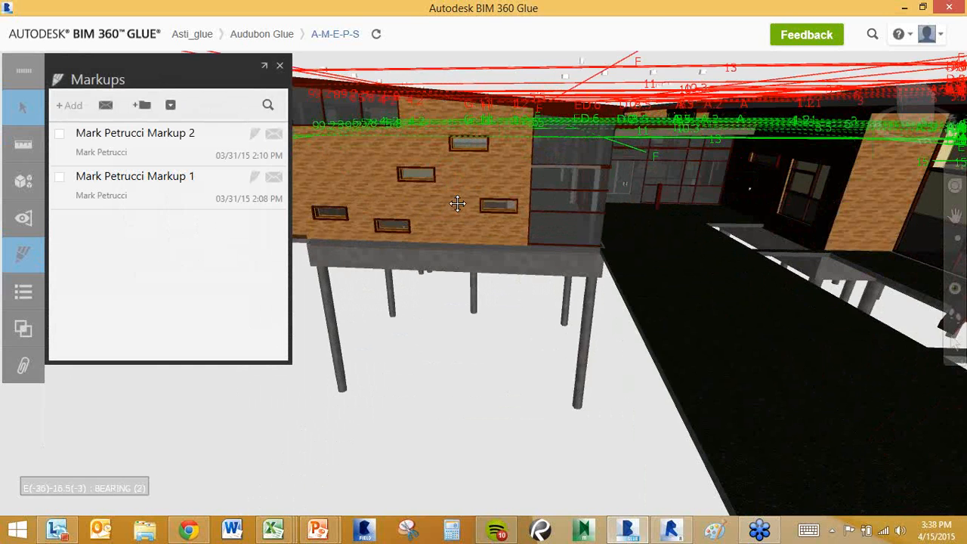
middle_click_drag(458, 204, 531, 212)
scroll(543, 187, "up", 3)
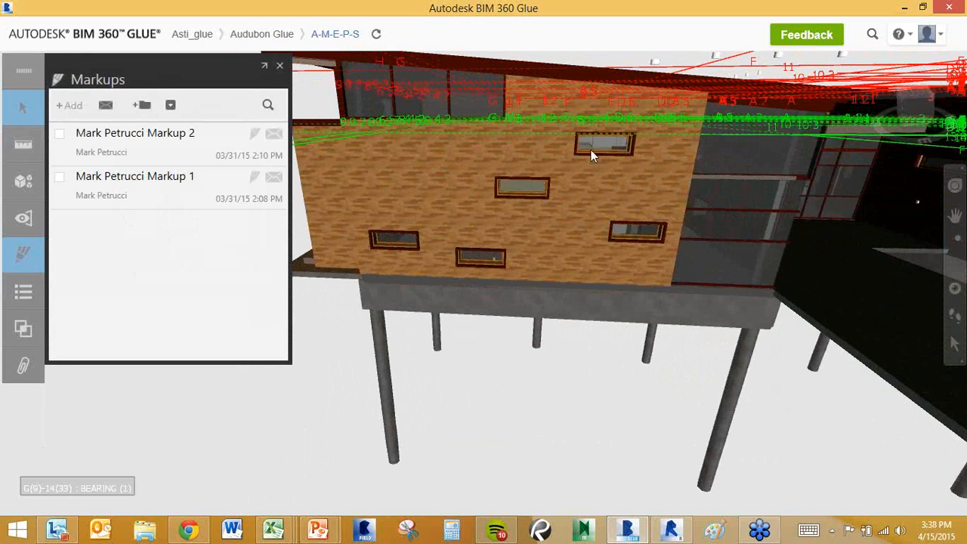
Start a new markup and outline the wall's windows with a red polyline.
left_click(77, 112)
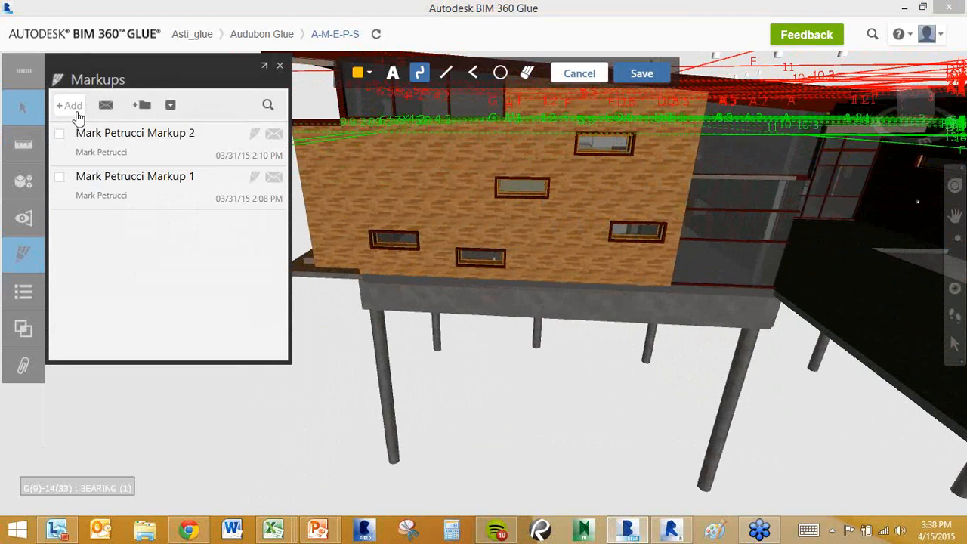
left_click(370, 71)
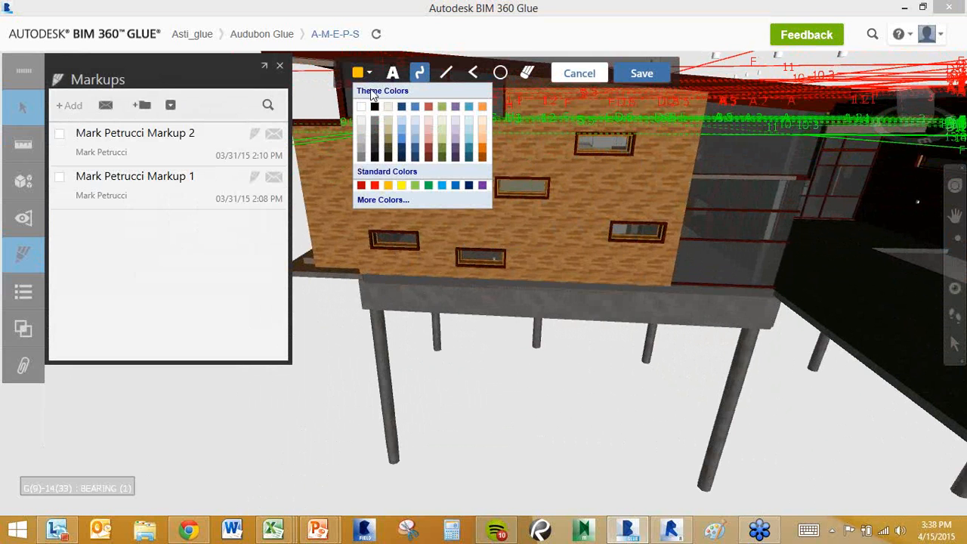
left_click(362, 185)
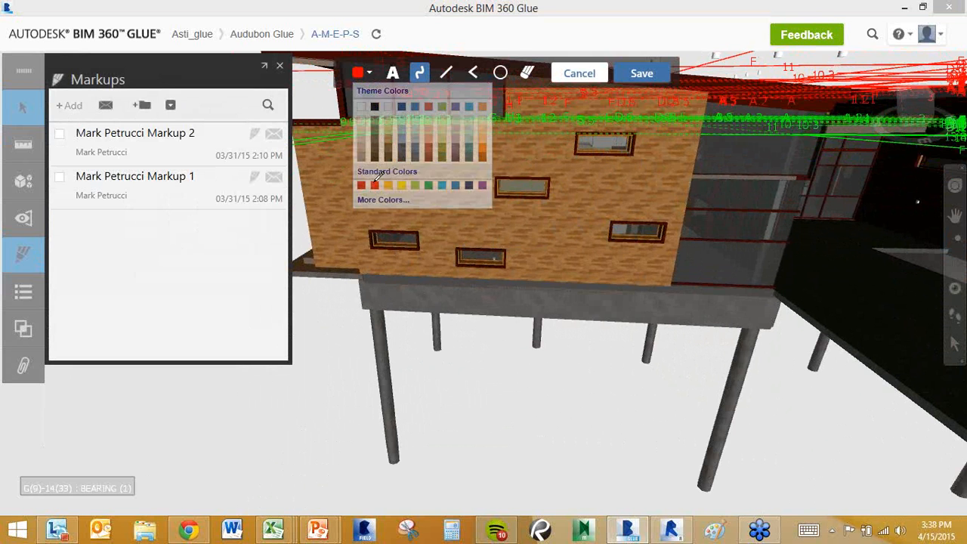
left_click(472, 73)
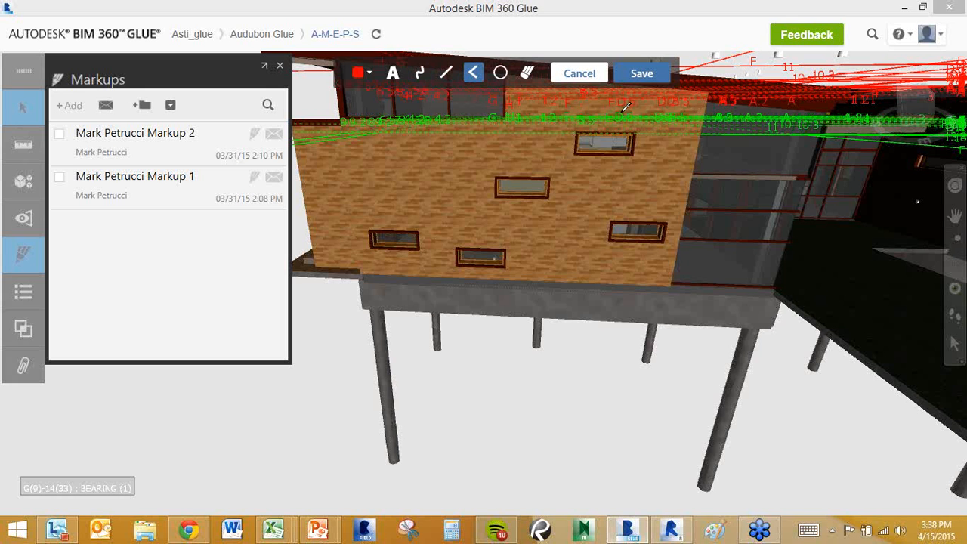
left_click(341, 226)
left_click(379, 283)
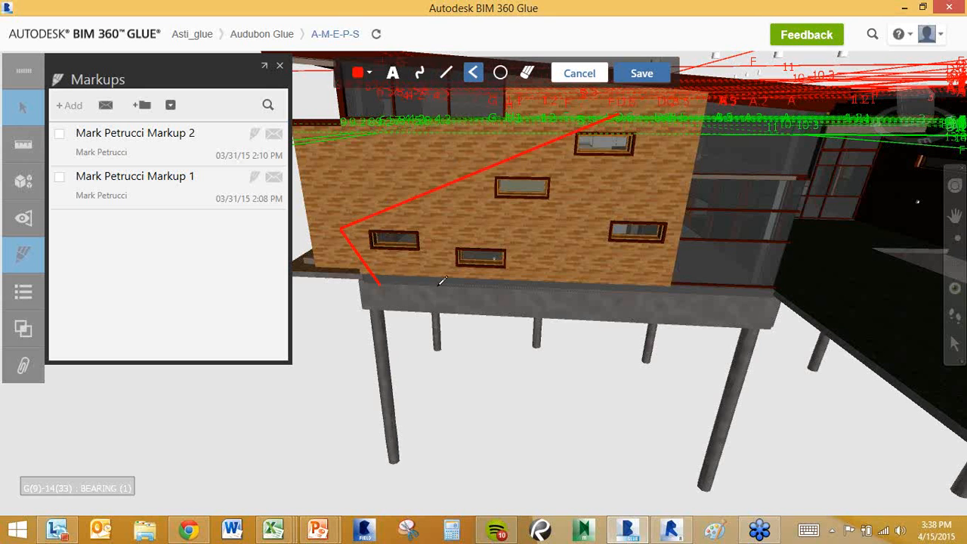
left_click(703, 283)
left_click(622, 115)
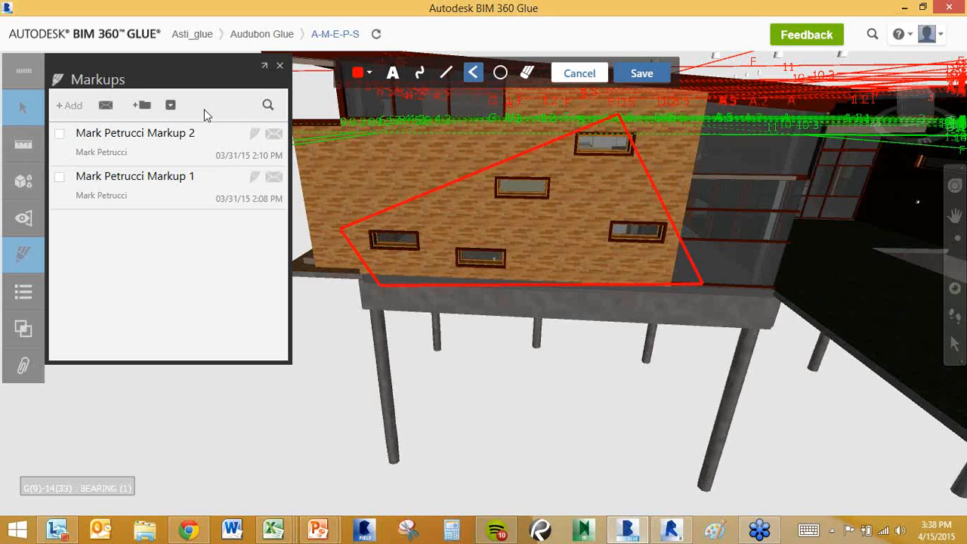
Add a red text note asking to make the window layout more symmetrical, then save.
left_click(394, 76)
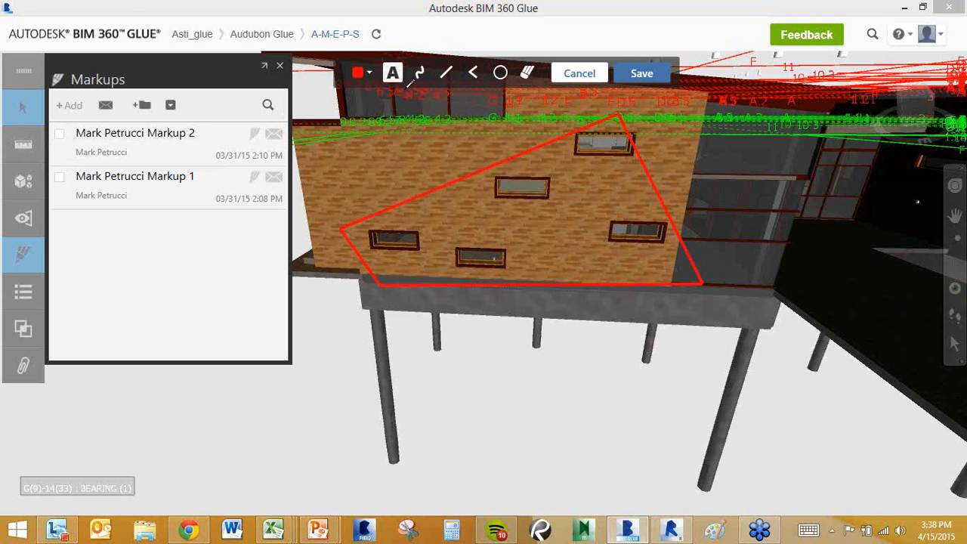
left_click(393, 312)
type("Not a fan of these")
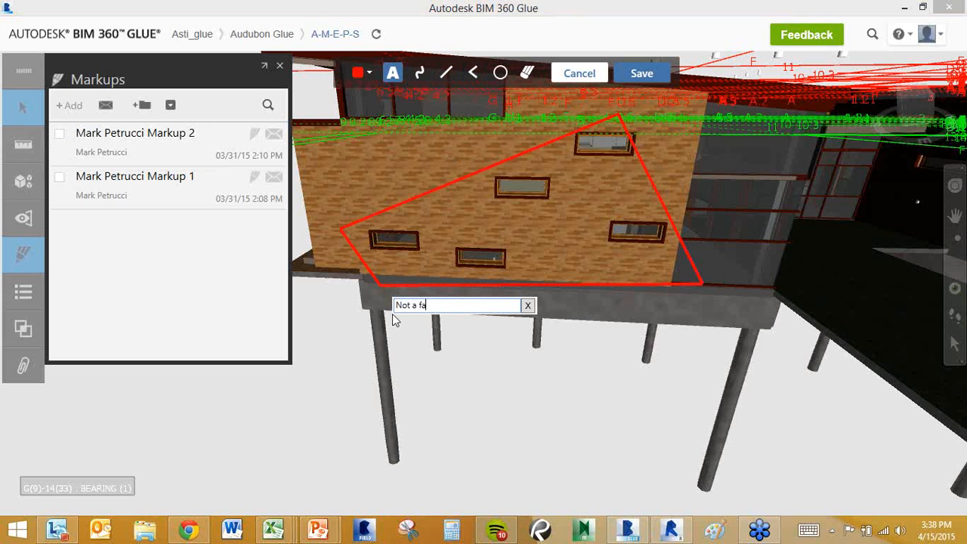
key("BackSpace")
key("BackSpace")
key("BackSpace")
type("is window layout, can we make it more symmetrical?")
key("Return")
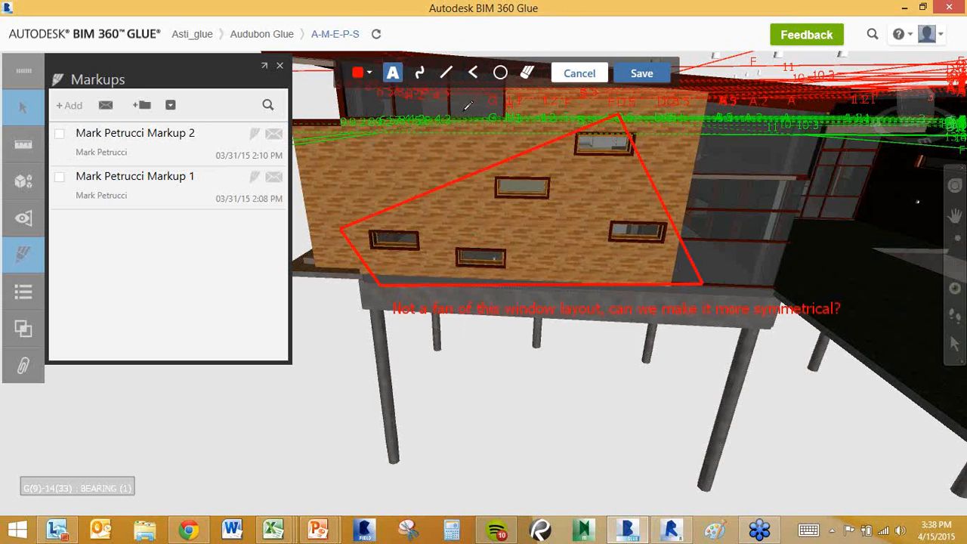
left_click(635, 74)
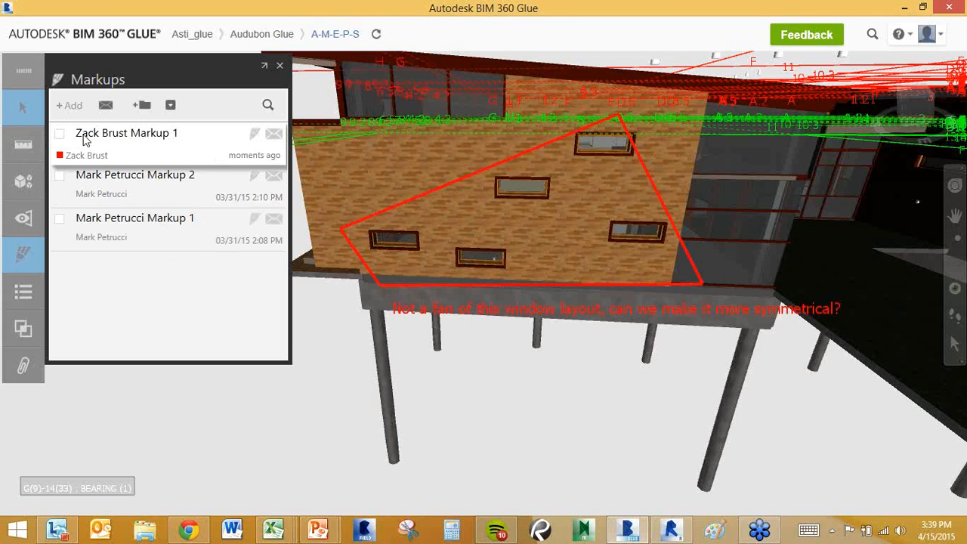
Notify one team member about the new markup with the message 'Take a look p'.
mouse_move(89, 138)
left_click(274, 139)
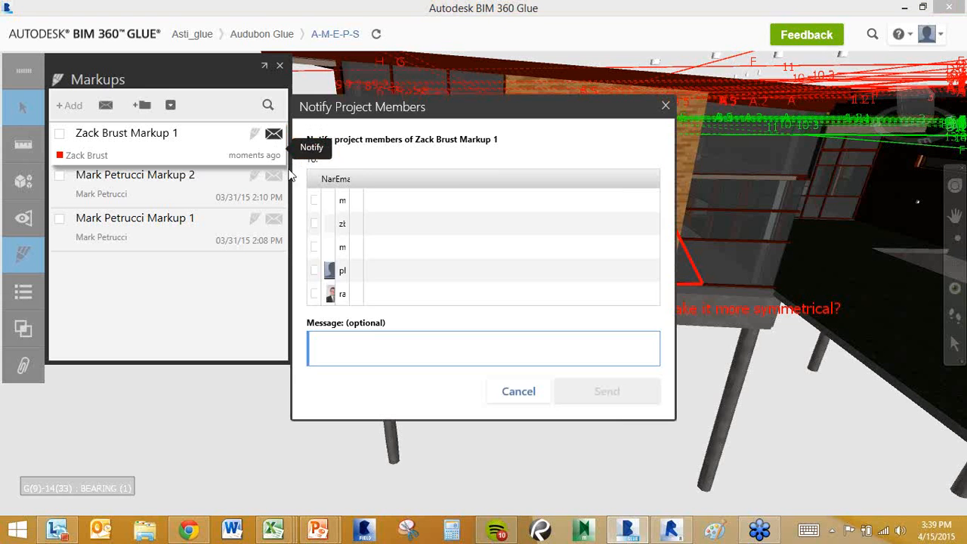
left_click(320, 224)
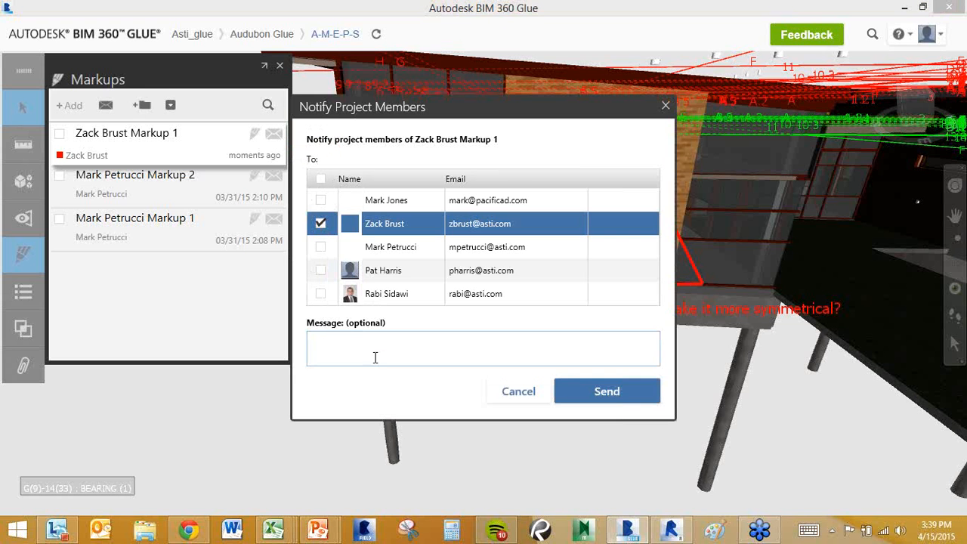
left_click(376, 347)
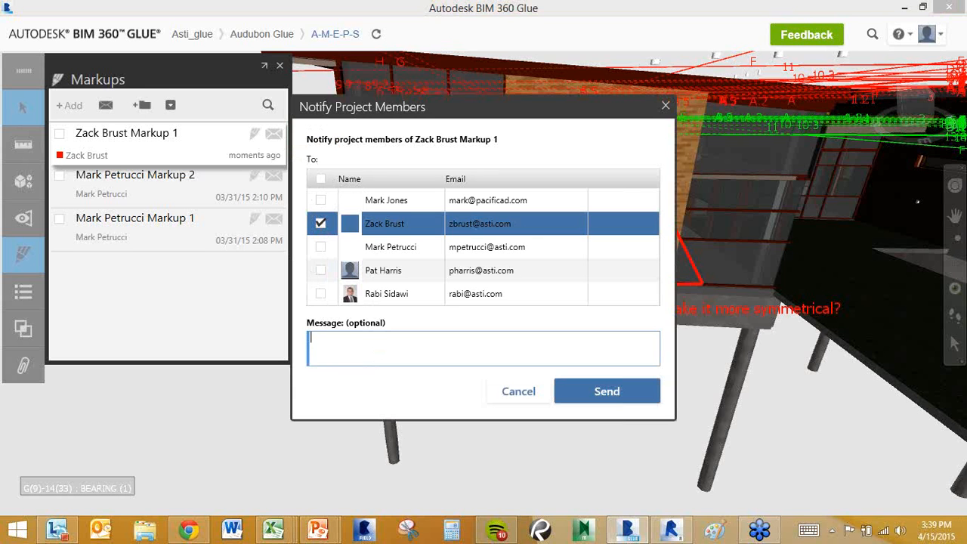
type("Take a look please")
left_click(602, 390)
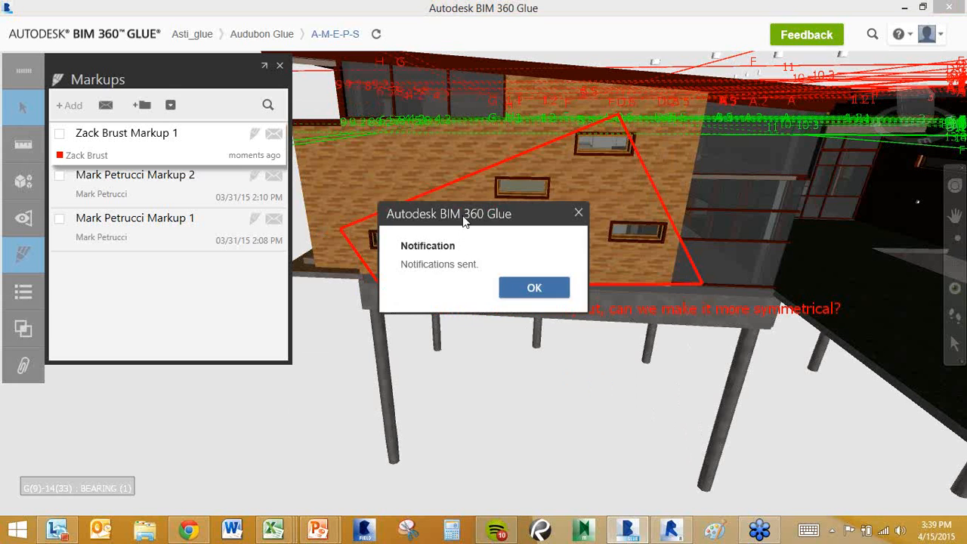
left_click_drag(465, 219, 496, 342)
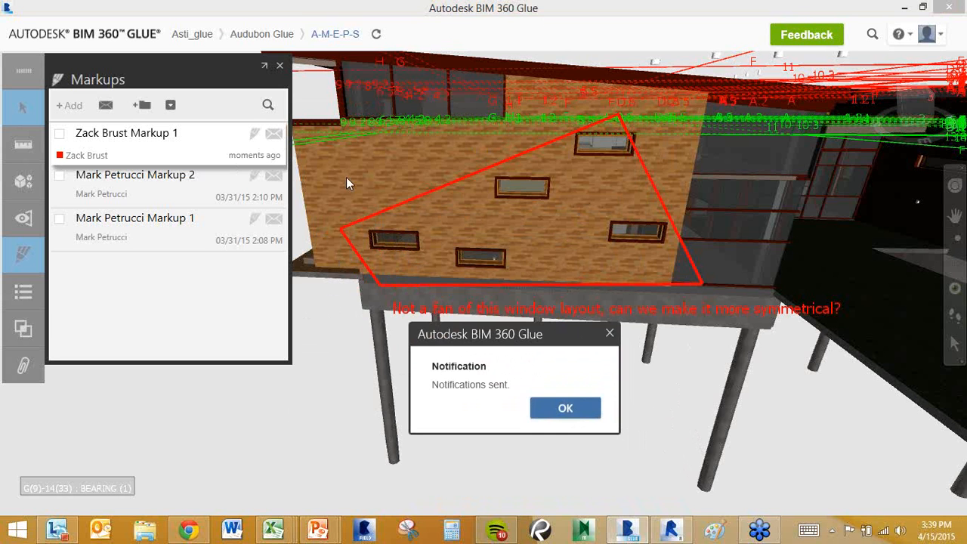
Add a green 'Fixing it now' text reply below the red comment and save the markup.
left_click(573, 407)
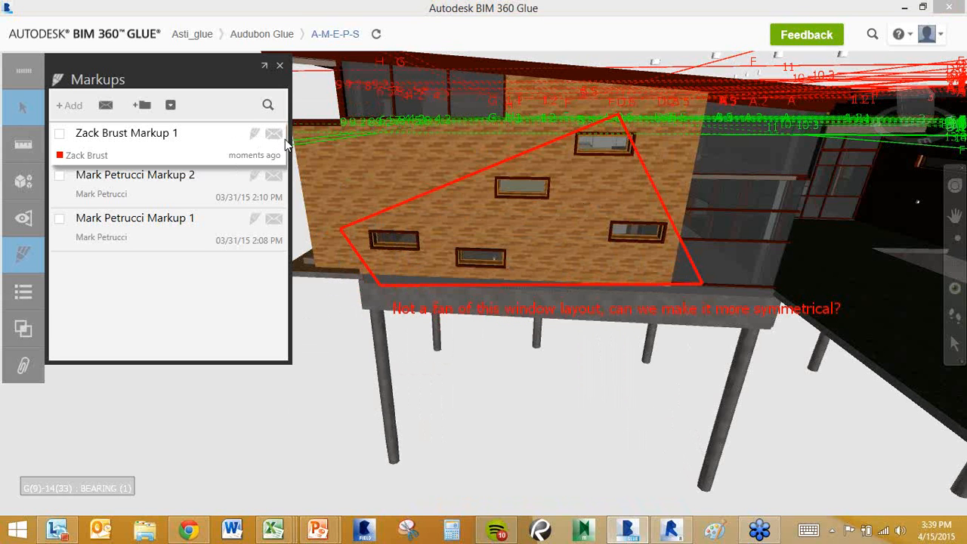
left_click(255, 137)
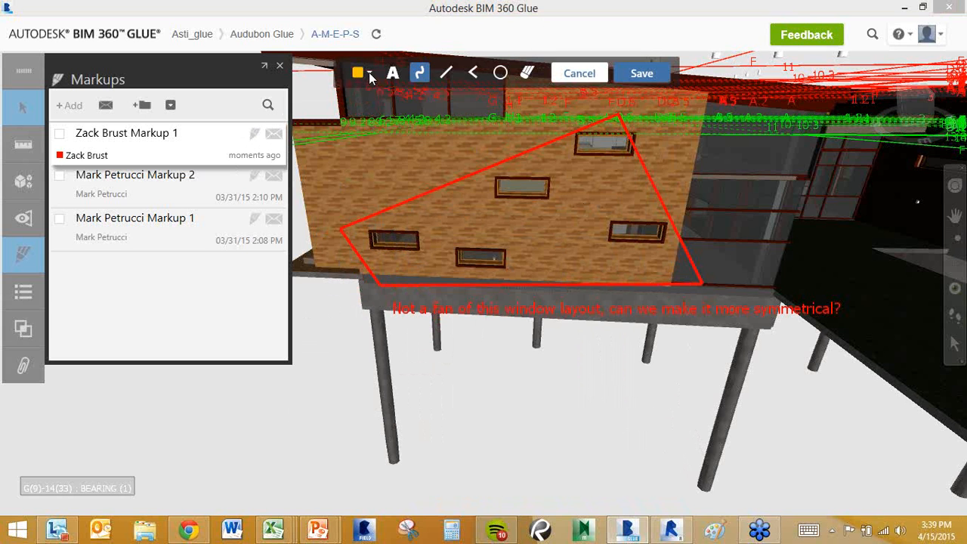
left_click(368, 73)
left_click(426, 185)
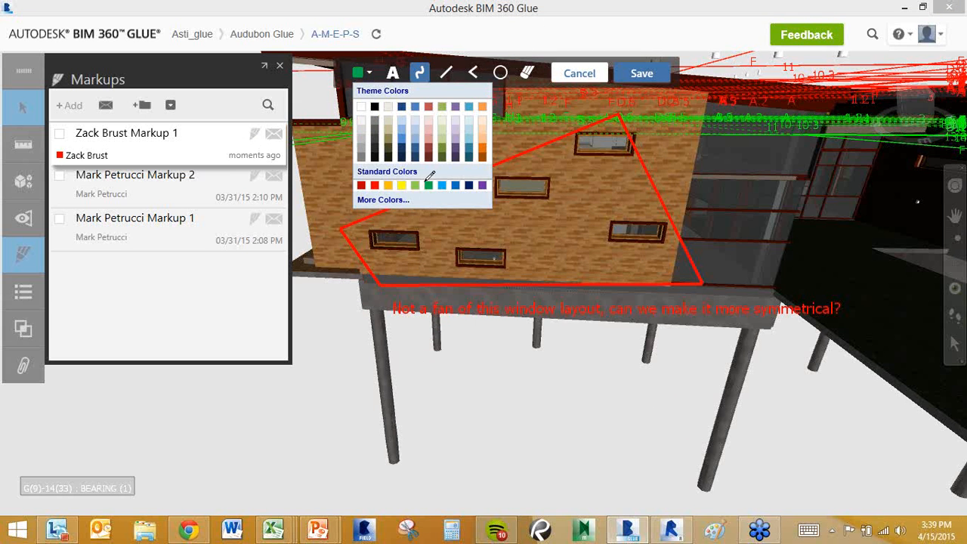
left_click(392, 73)
left_click(436, 333)
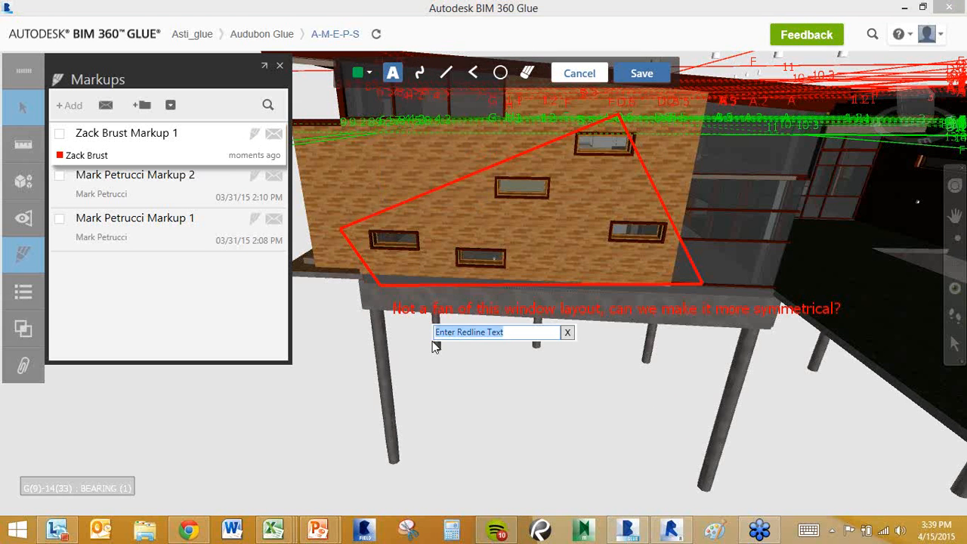
type("Fixing ")
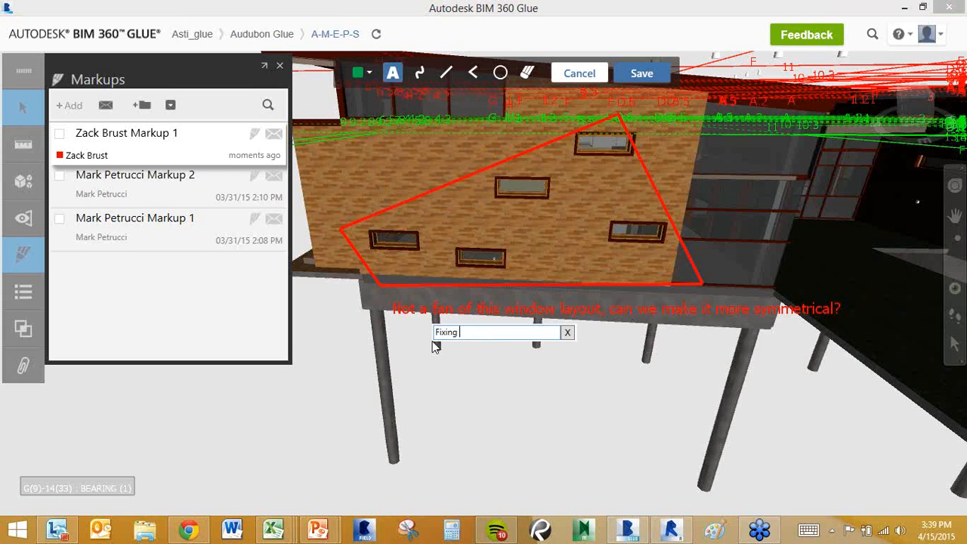
type("it now")
key("Return")
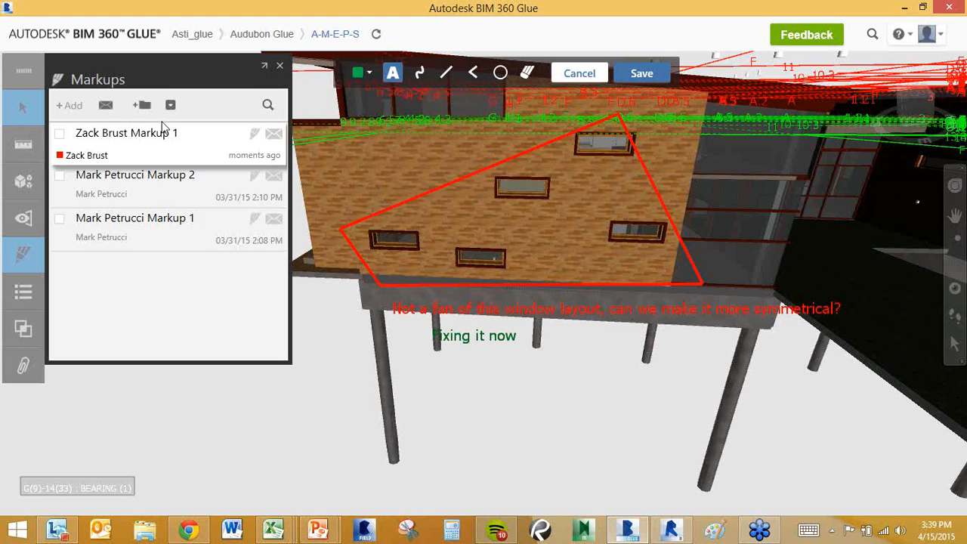
left_click(634, 73)
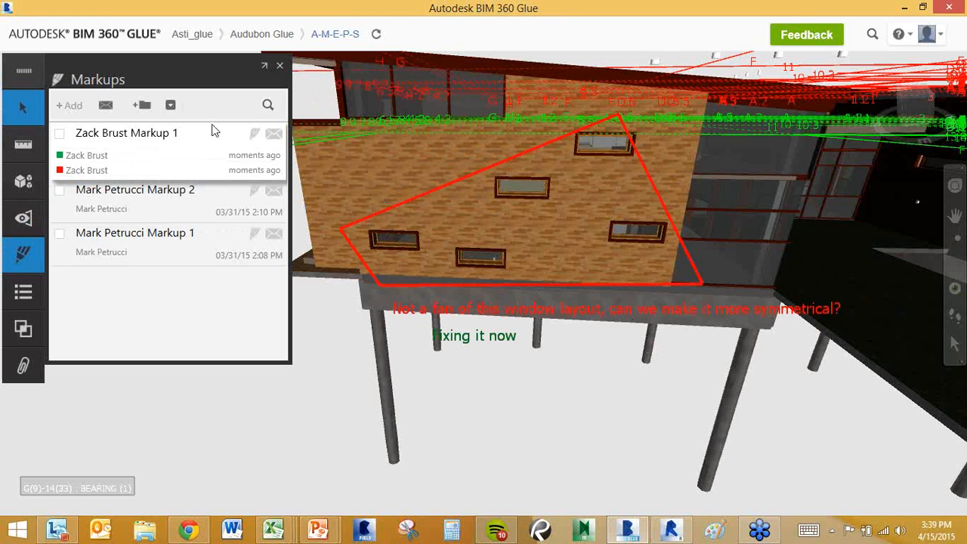
mouse_move(103, 158)
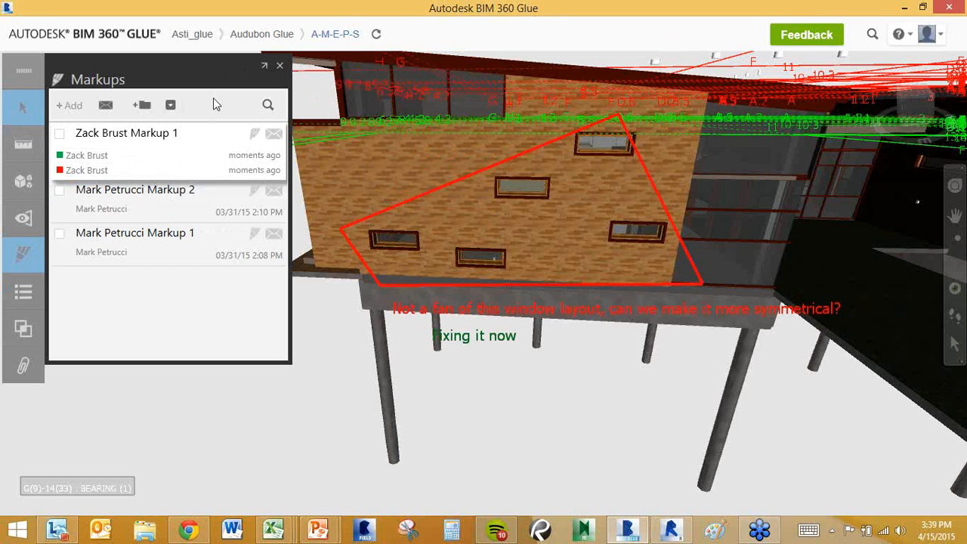
Rename the new markup to 'Window Layout'.
right_click(159, 133)
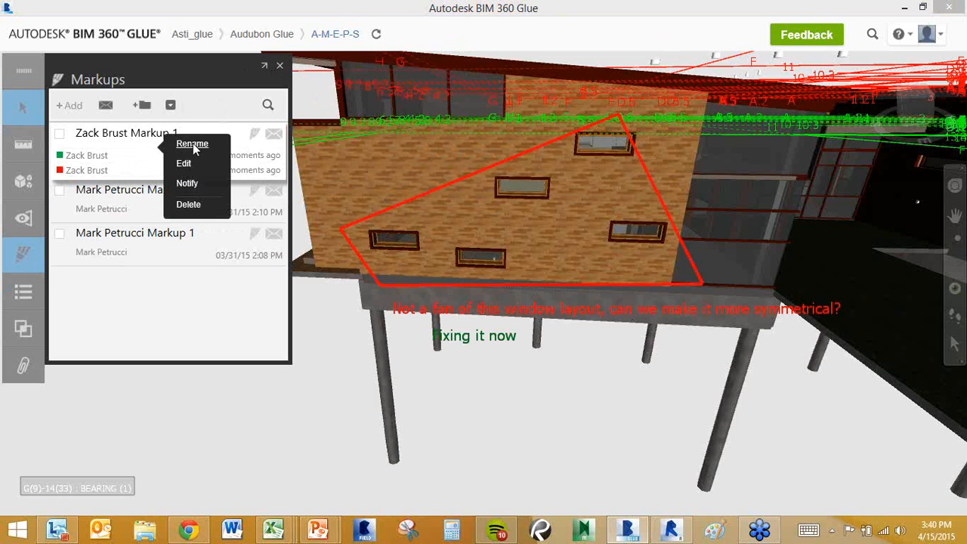
left_click(193, 143)
type("Window L")
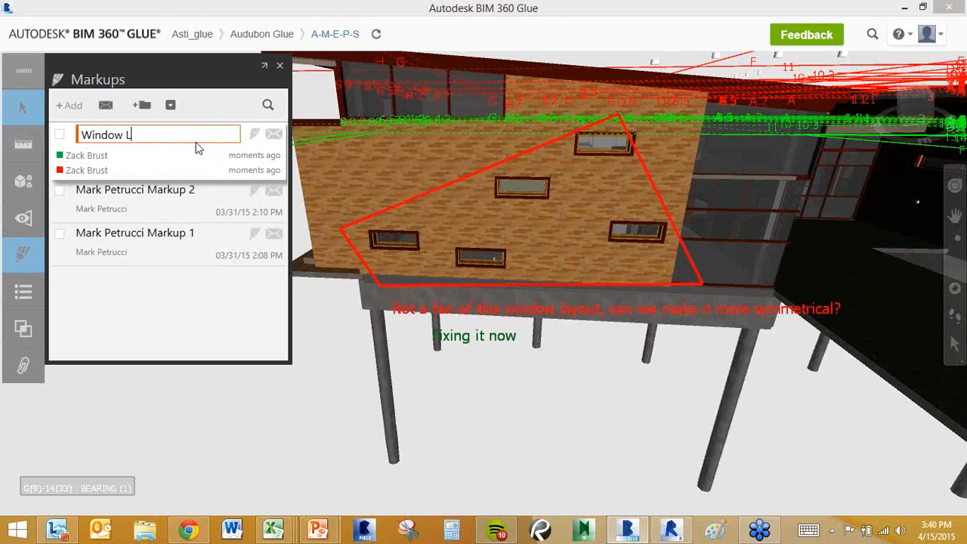
type("ayout")
key("Return")
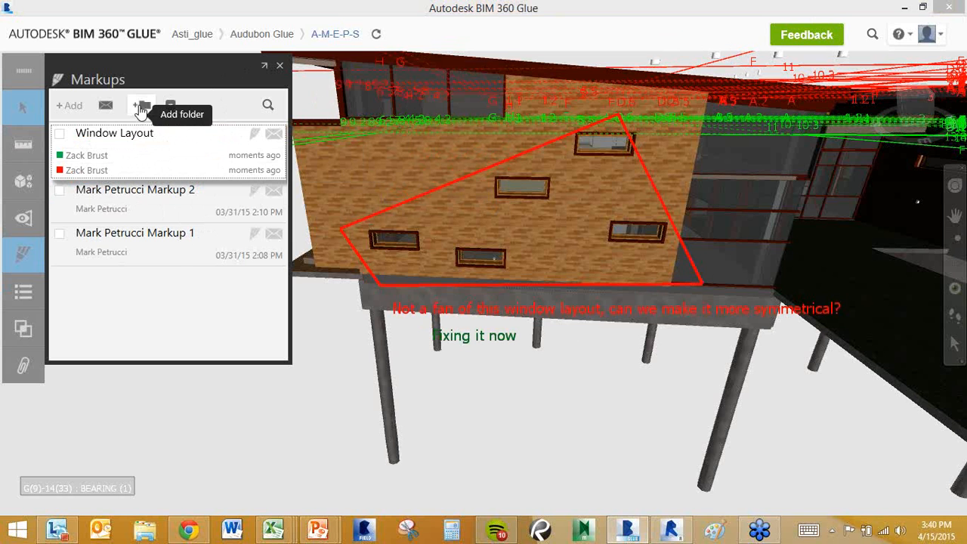
Create a markup folder 'Owner Design Changes' and move Window Layout into it.
left_click(141, 107)
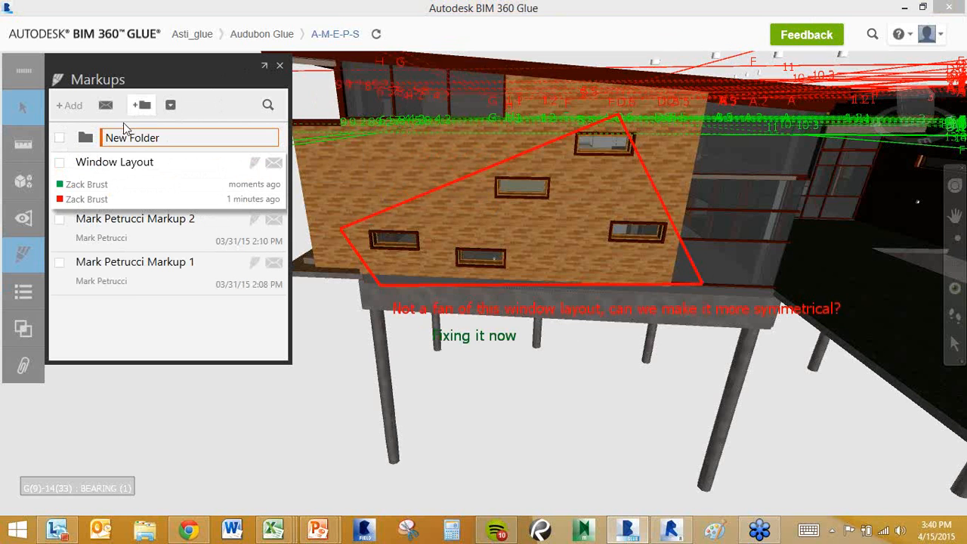
type("Owner")
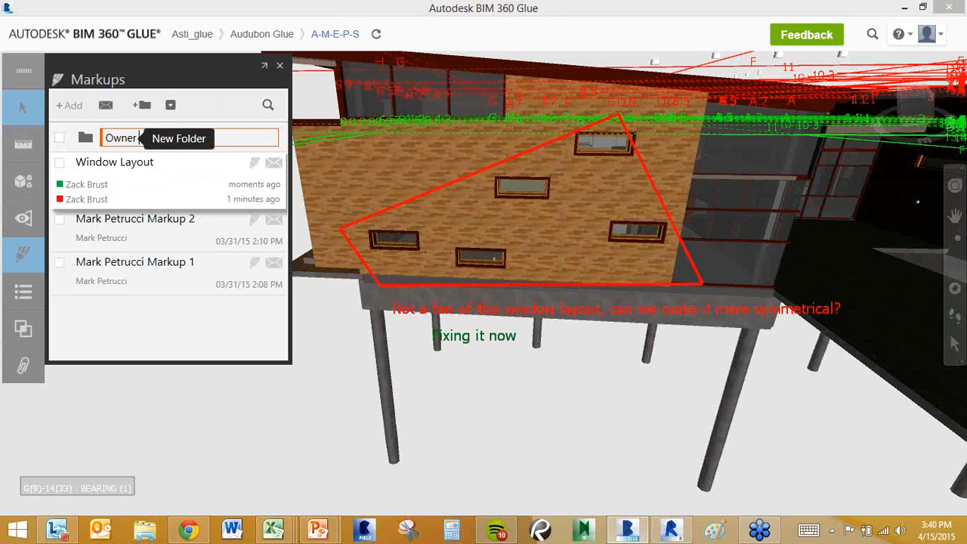
type(" Design Ch")
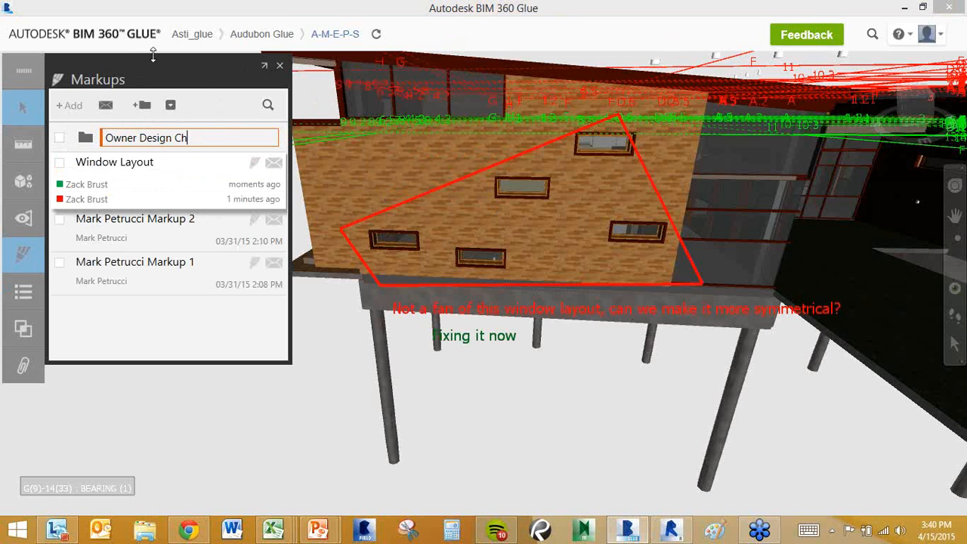
type("anges")
key("Return")
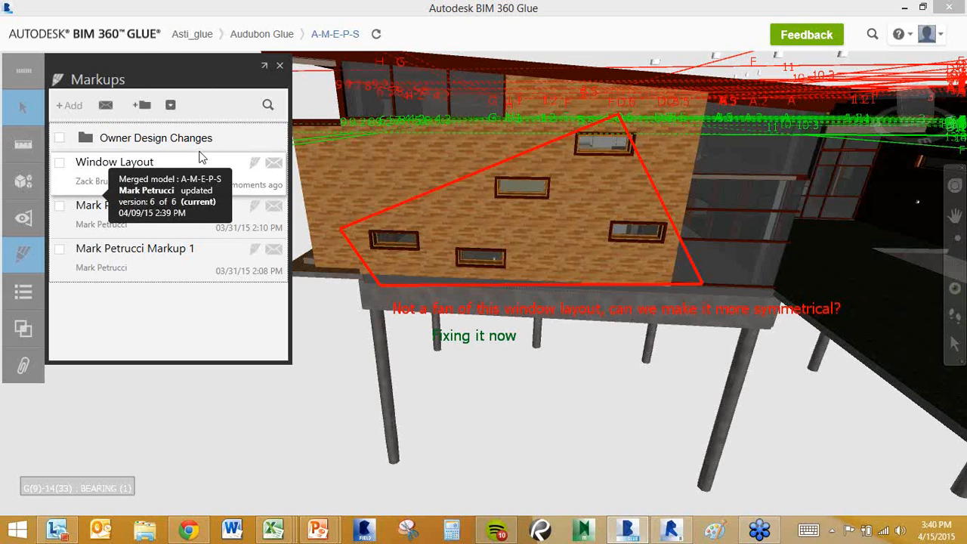
left_click_drag(199, 151, 94, 146)
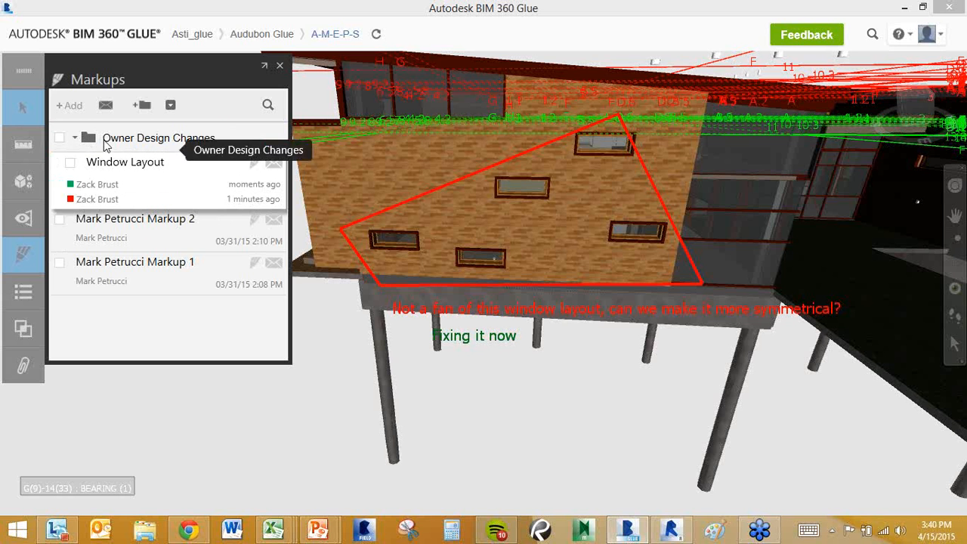
left_click(75, 138)
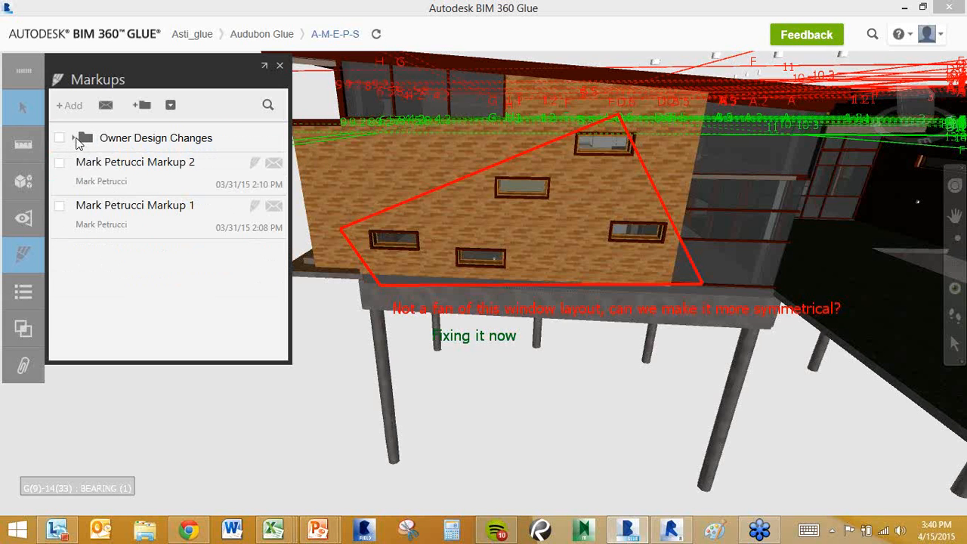
left_click(75, 138)
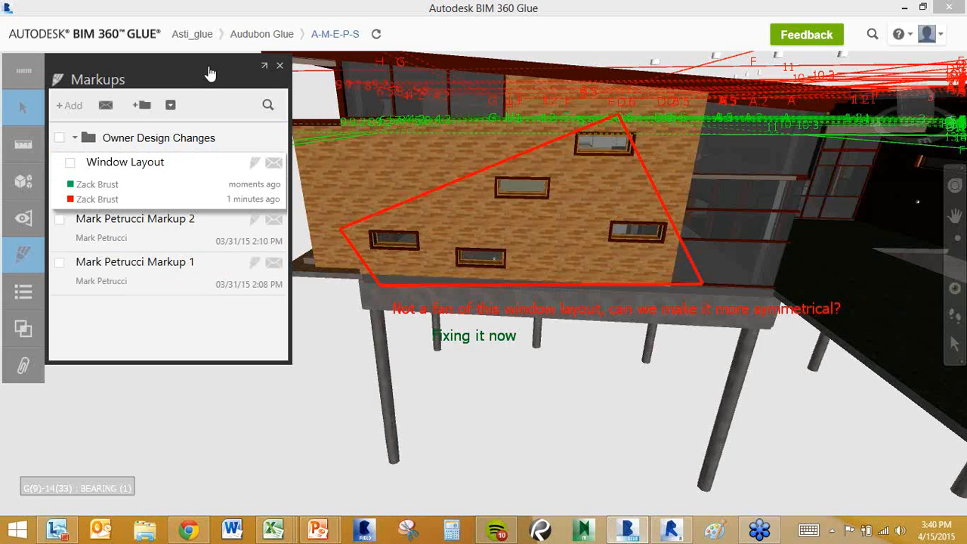
Close the Markups list and show the project Activities feed of recent changes.
left_click(279, 66)
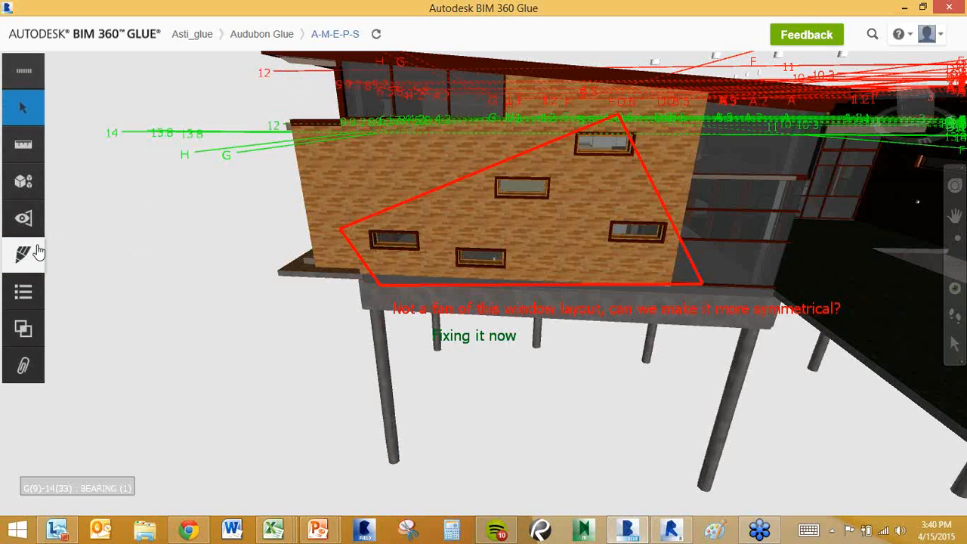
left_click(25, 293)
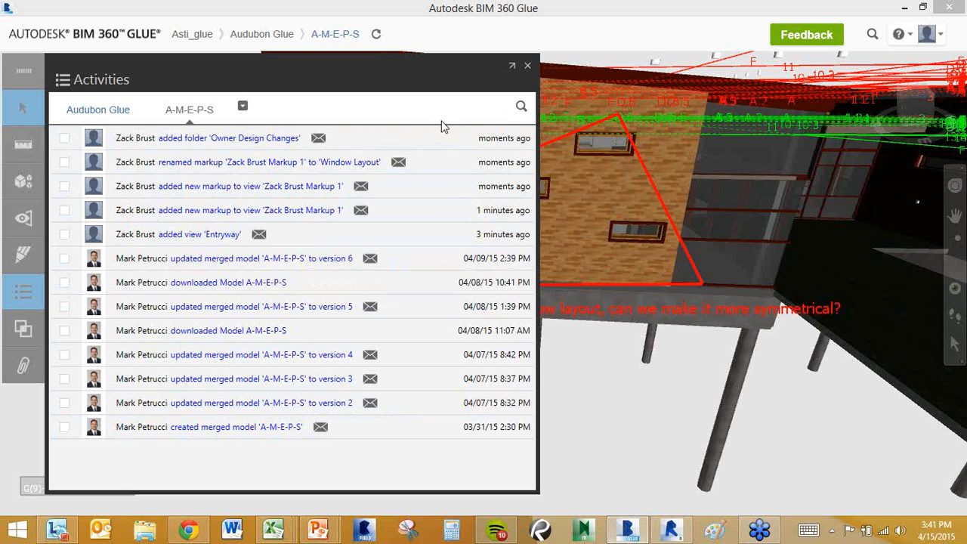
Close Activities, frame the whole building, and open Clashes, which reports no analysis yet.
left_click(527, 67)
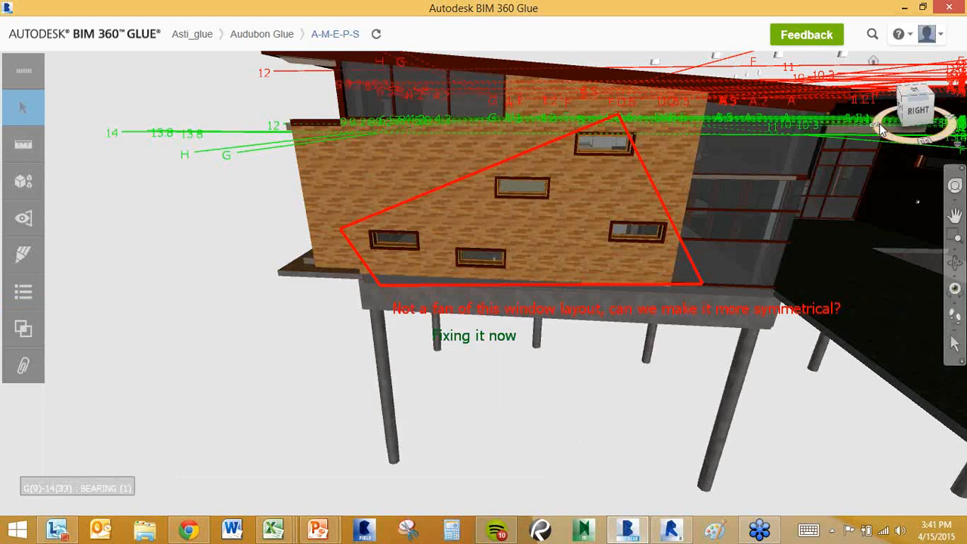
scroll(790, 219, "down", 5)
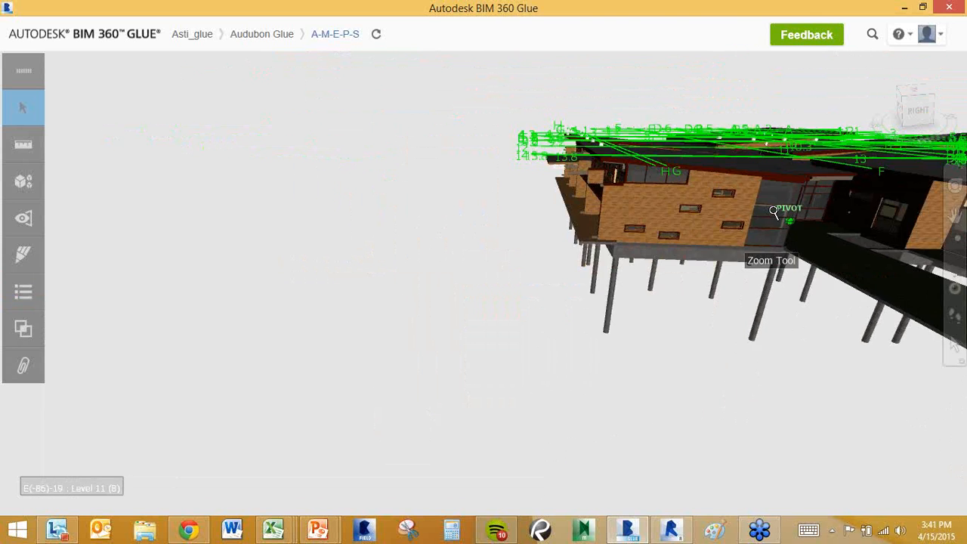
middle_click_drag(425, 171, 151, 159)
scroll(633, 185, "down", 5)
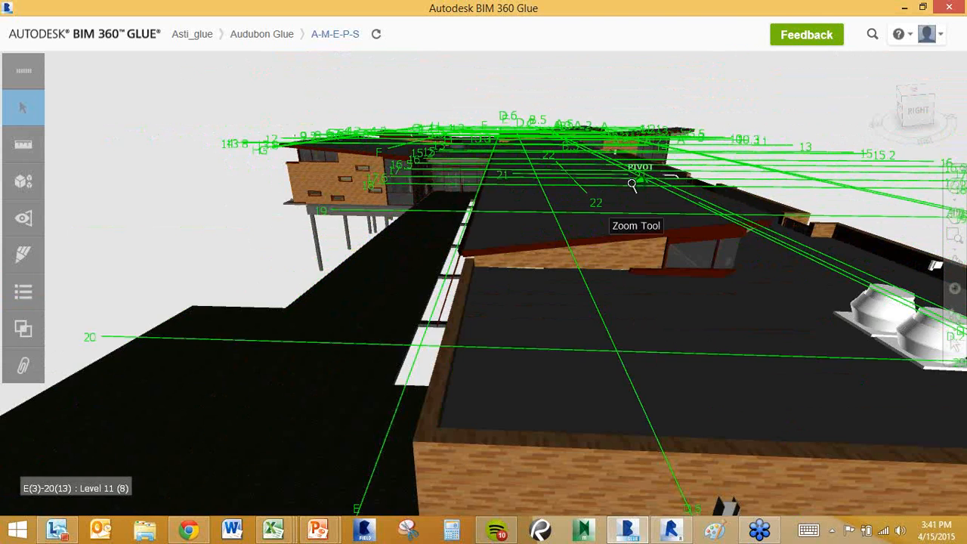
left_click(24, 332)
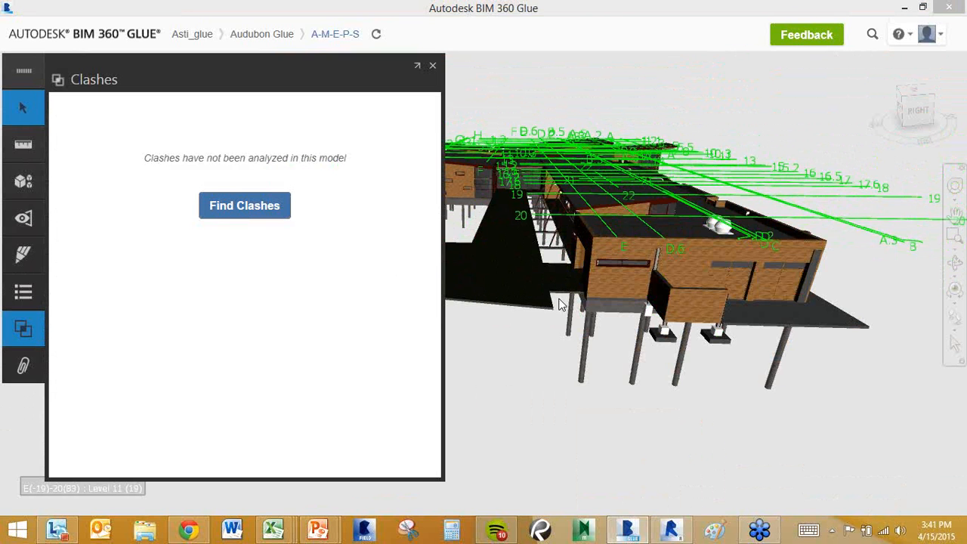
middle_click_drag(558, 301, 664, 314)
scroll(687, 264, "down", 2)
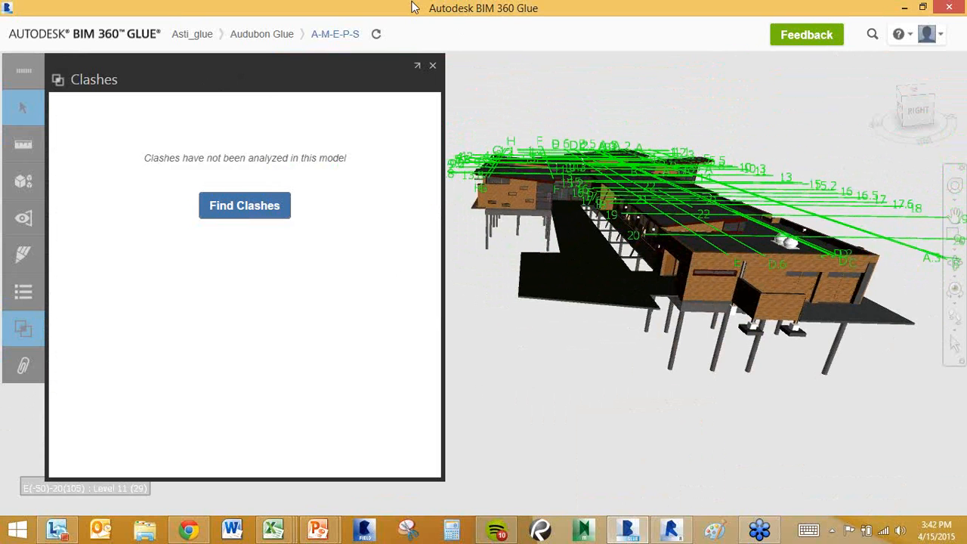
Start a new clash test comparing Glue-Struc against Glue-MEP Mech first-floor Ducts.
left_click(233, 217)
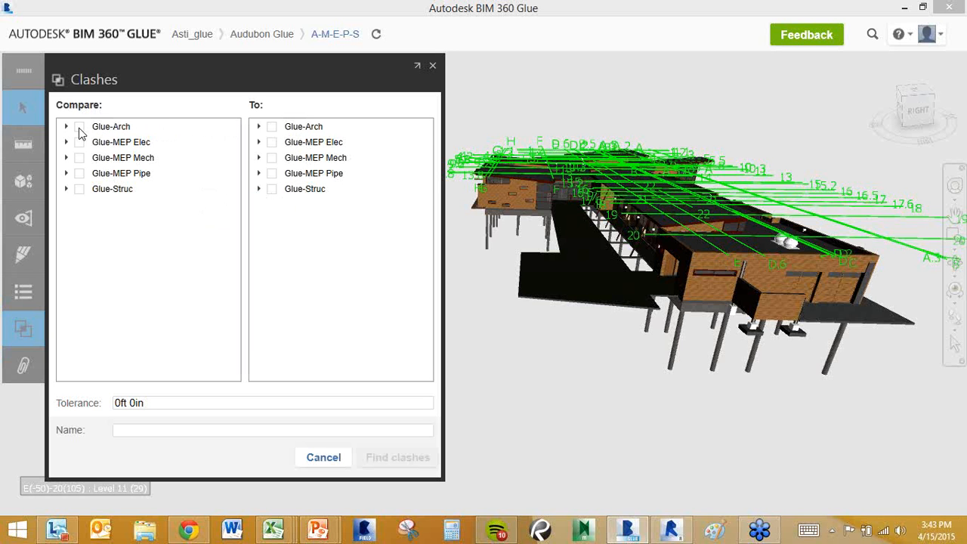
left_click(80, 189)
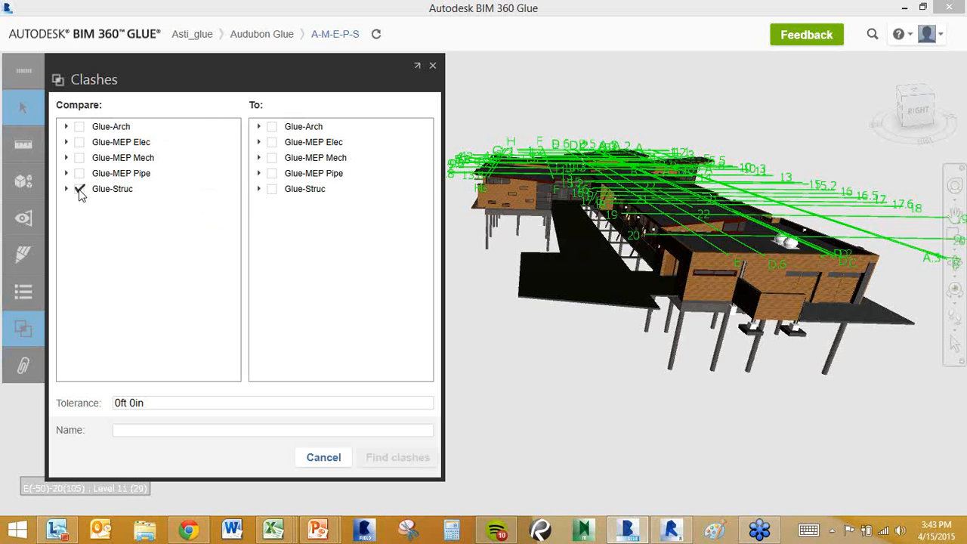
left_click(258, 158)
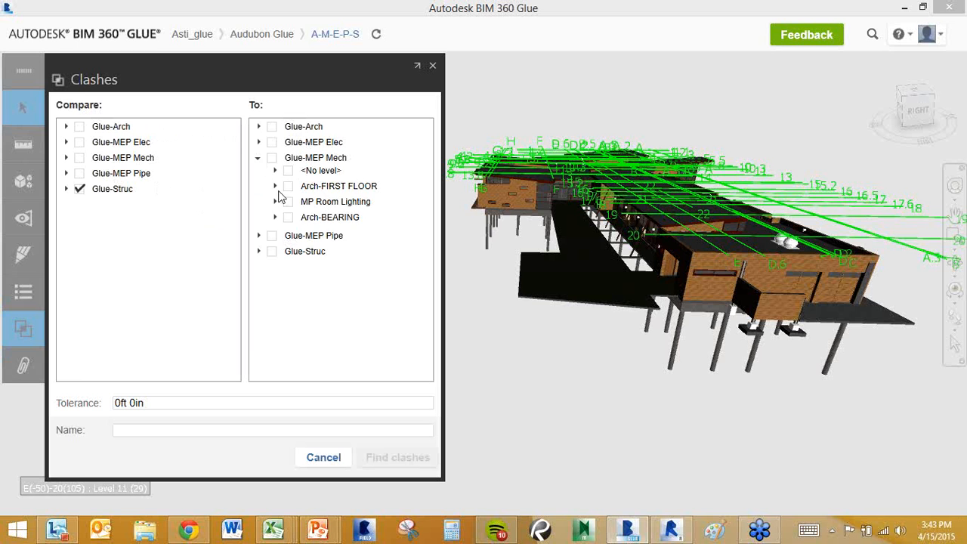
left_click(274, 185)
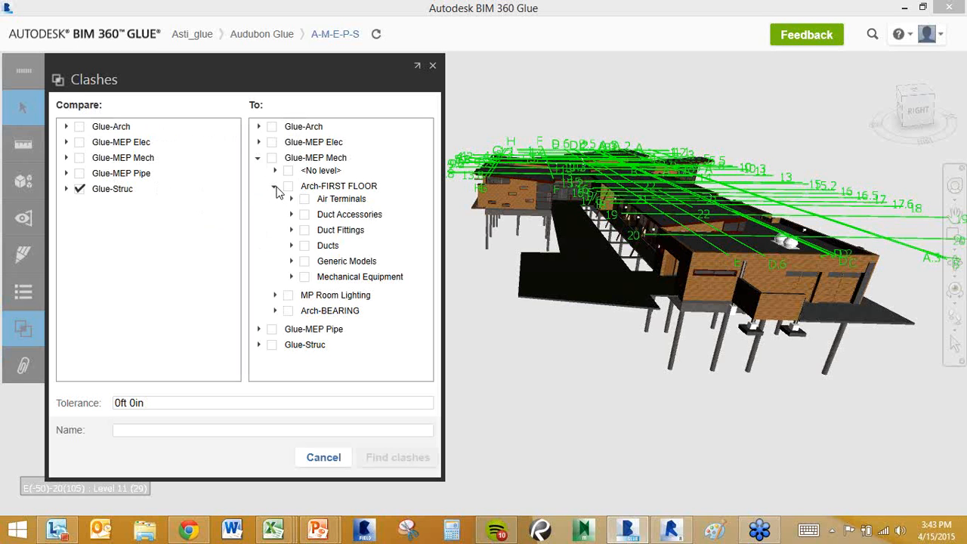
left_click(304, 245)
Name the test 'Ducts VS Struct' and set its tolerance to 0ft 3in.
left_click(145, 434)
type("Ducts ")
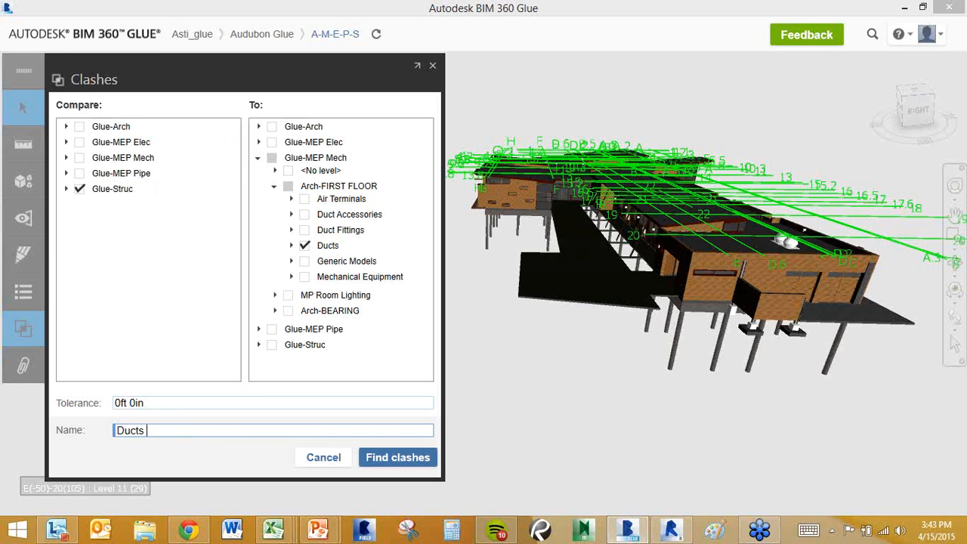
type("VS Struct")
left_click(135, 402)
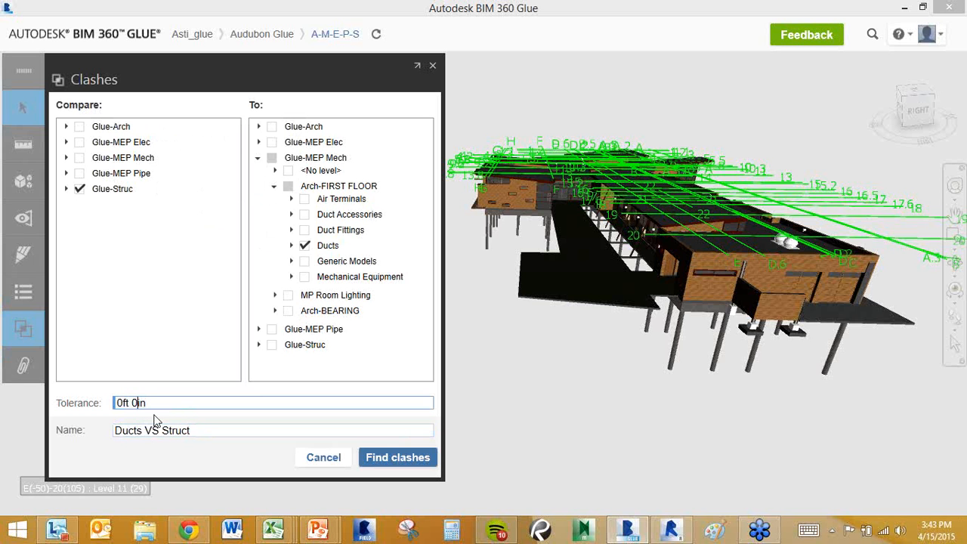
key("BackSpace")
type("3")
Run the Ducts VS Struct test, finding 22 clashes, and reframe the building.
left_click(403, 466)
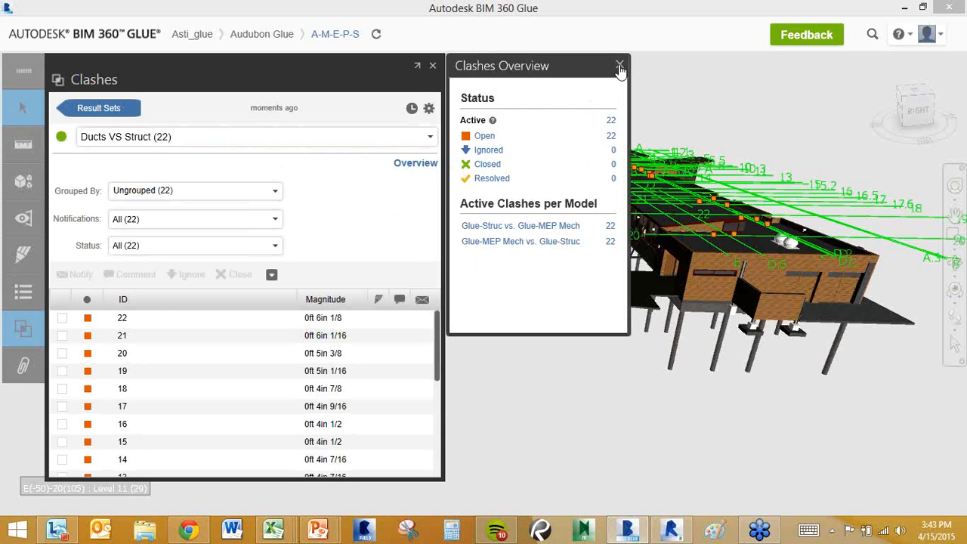
left_click(619, 67)
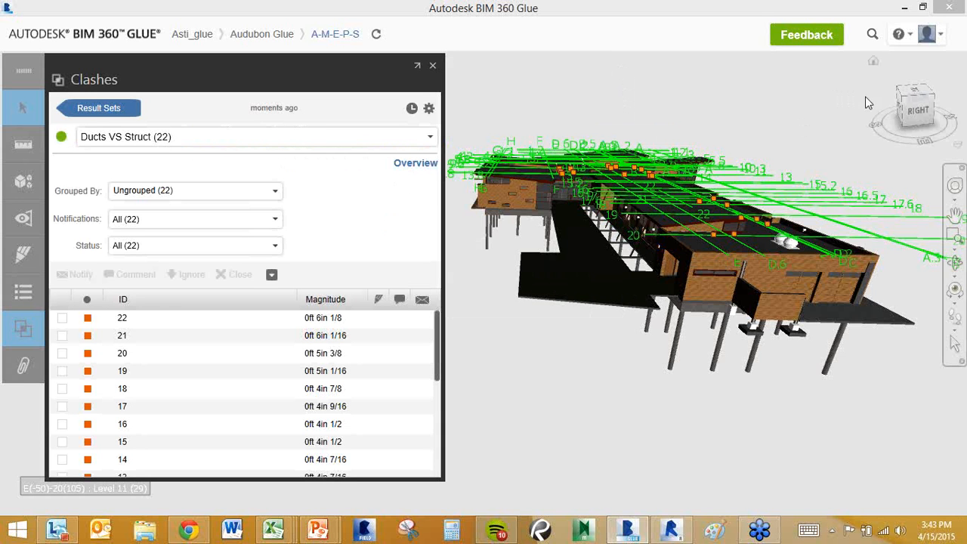
left_click_drag(905, 102, 933, 97)
middle_click_drag(606, 173, 665, 180)
scroll(664, 179, "down", 2)
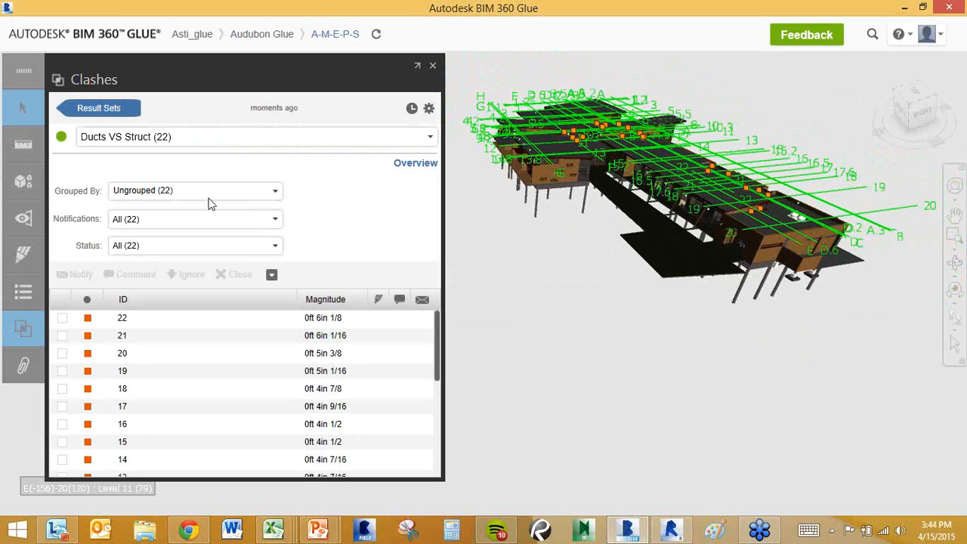
Group the clash results as Glue-MEP Mech vs All Models.
left_click(275, 193)
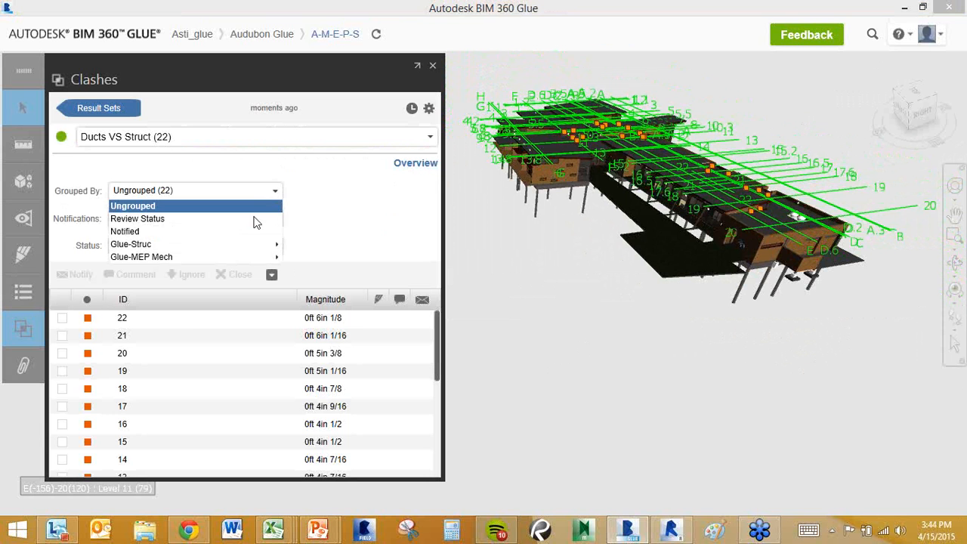
mouse_move(167, 258)
left_click(320, 262)
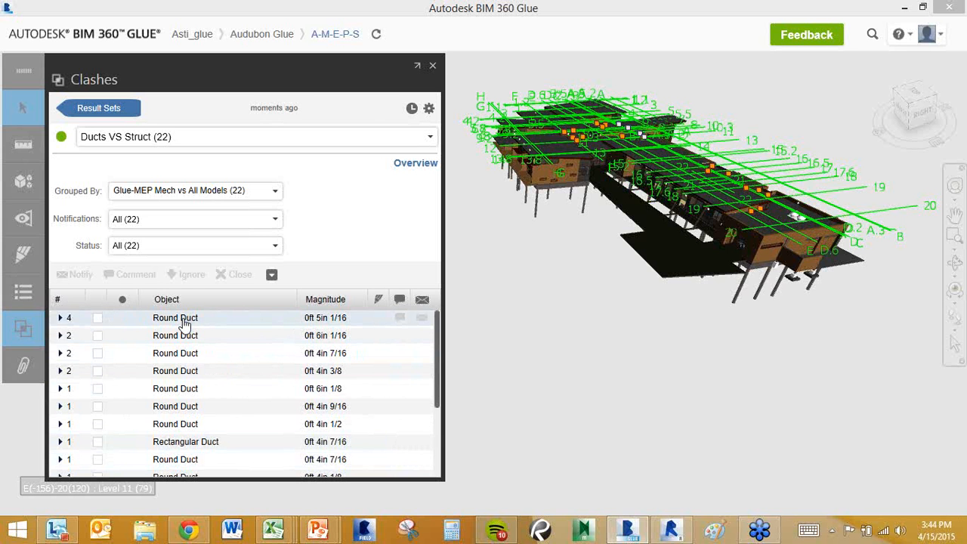
Open the Round Duct vs 4 Objects details and orbit in close to the clashing duct.
left_click(209, 325)
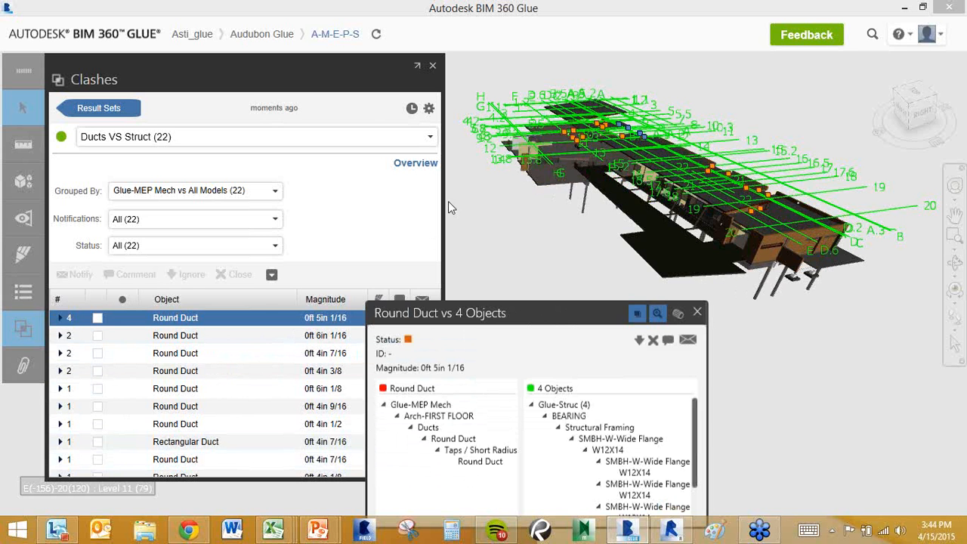
left_click_drag(444, 199, 278, 199)
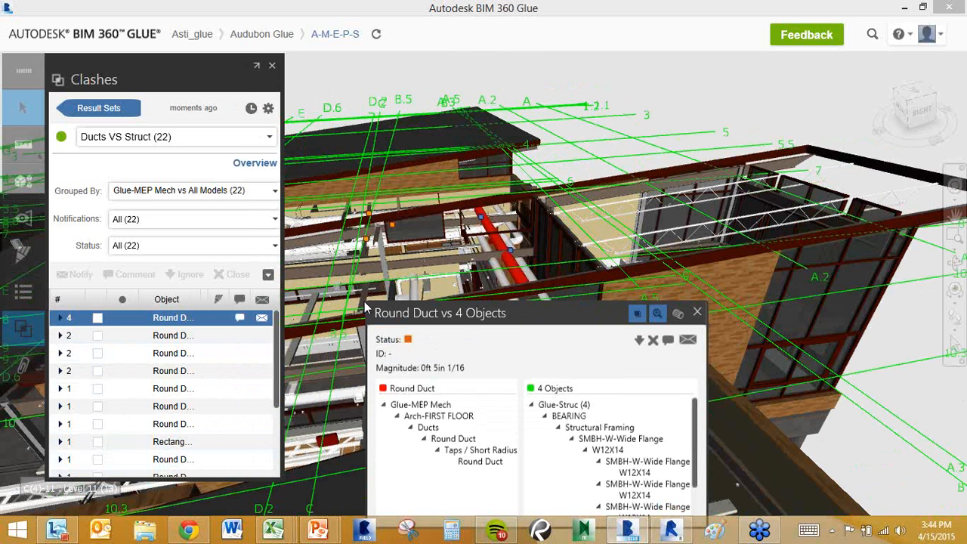
left_click_drag(516, 313, 181, 64)
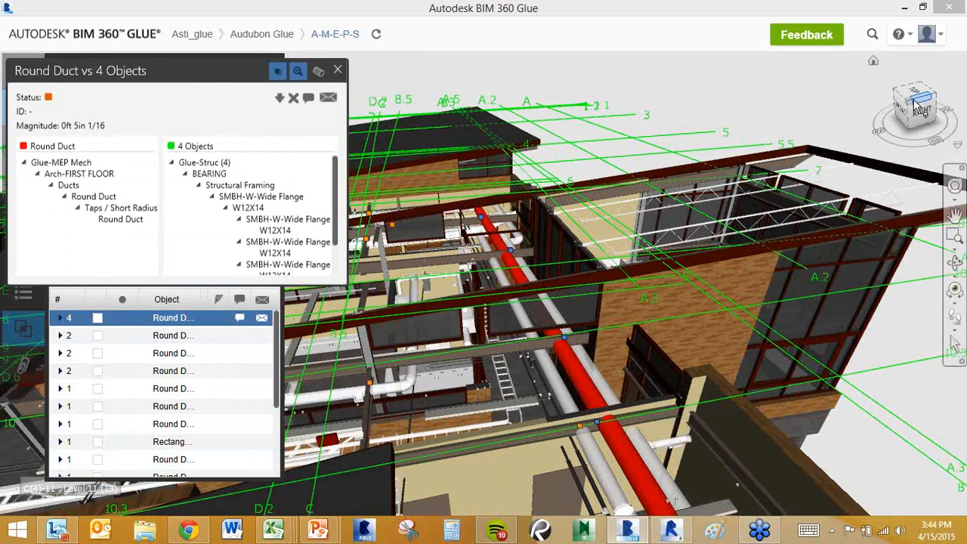
mouse_move(930, 102)
left_mouse_down()
mouse_move(919, 97)
mouse_move(919, 72)
mouse_move(900, 97)
mouse_move(610, 223)
left_mouse_up()
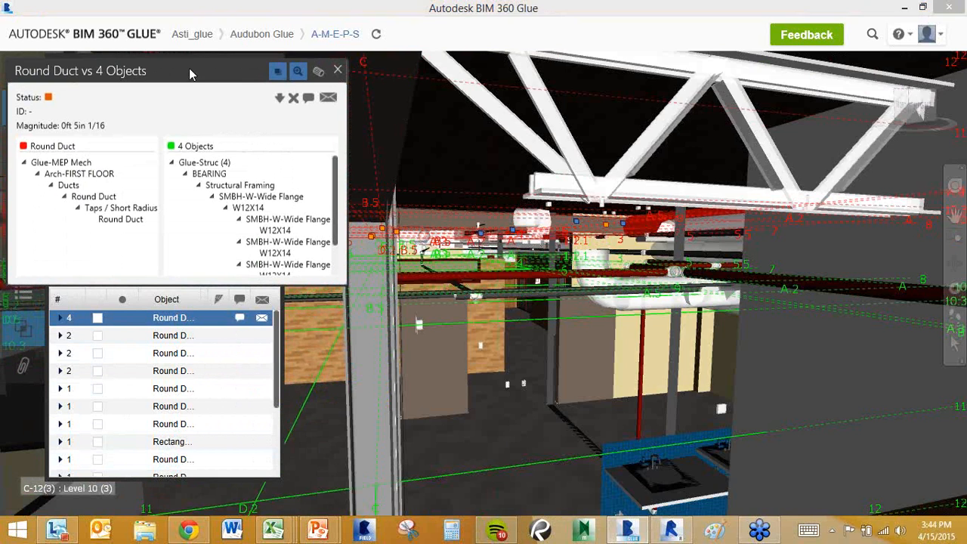
left_click_drag(189, 68, 587, 168)
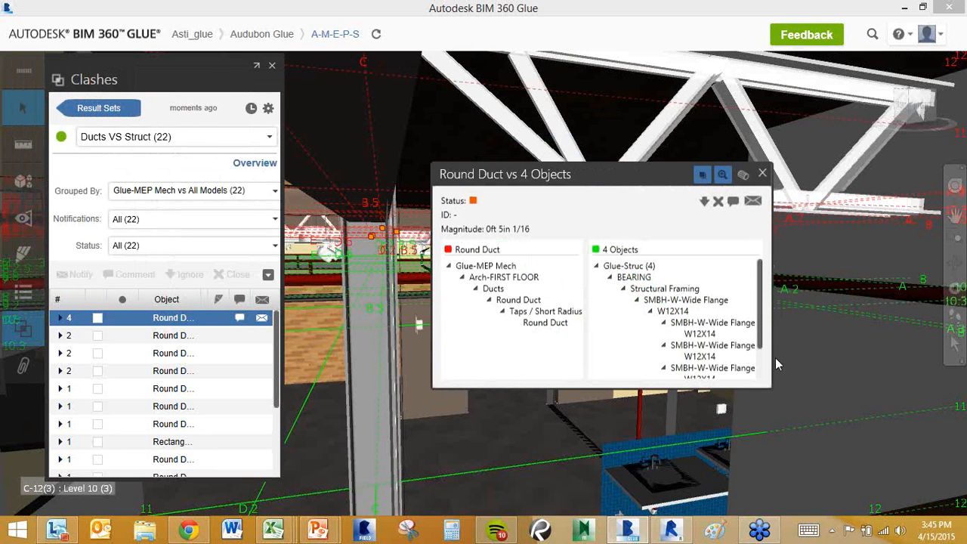
Notify a project member with the message 'Hey take a look, need to move this duct 4"'.
left_click(753, 202)
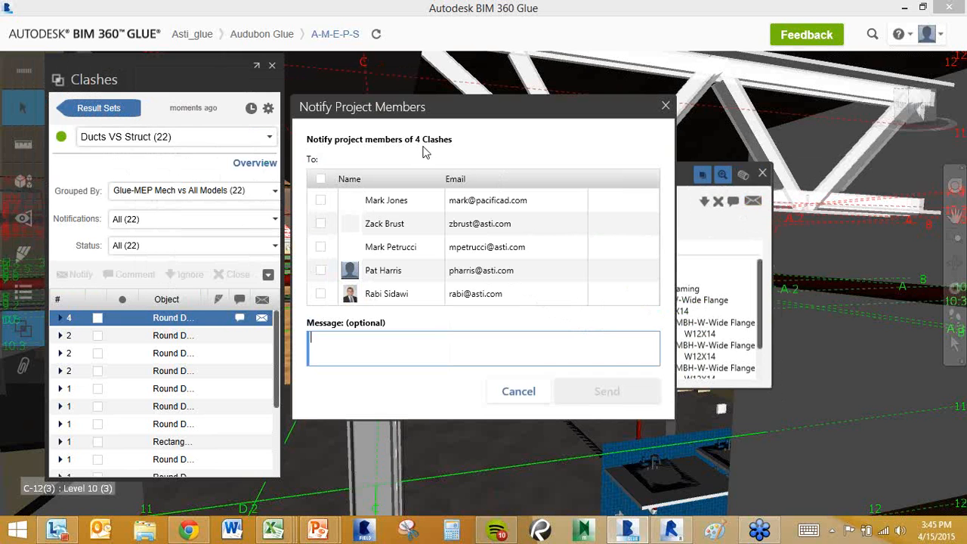
left_click(320, 252)
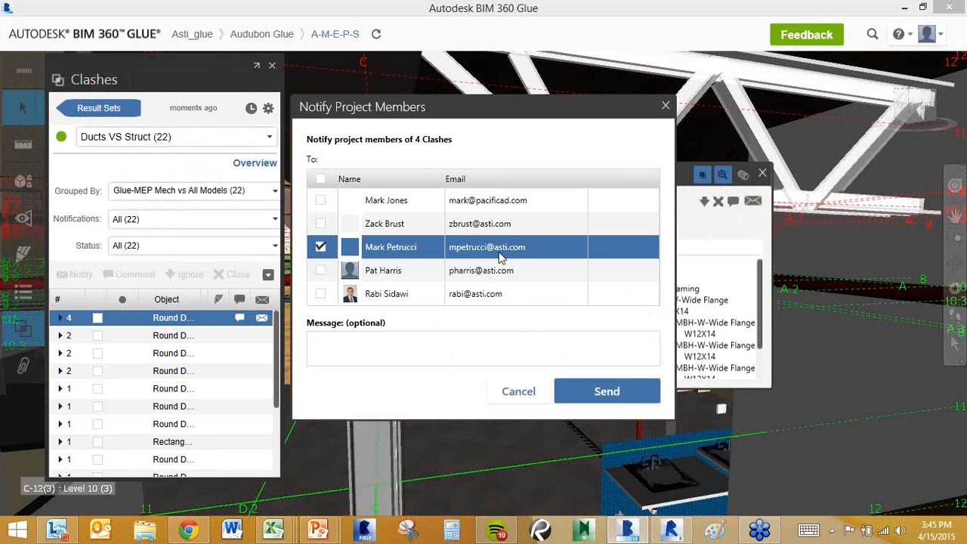
left_click(435, 344)
type("He")
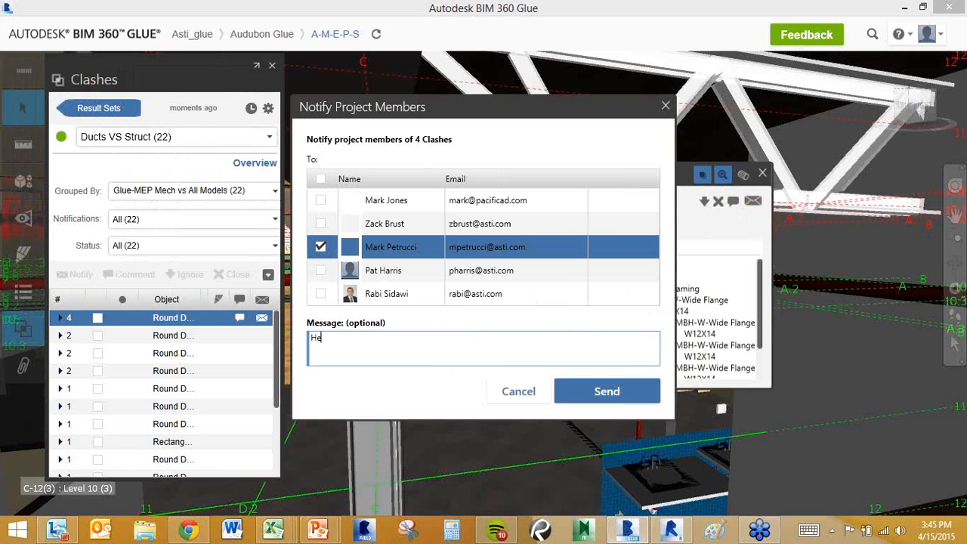
type("y take a look, need to move this r")
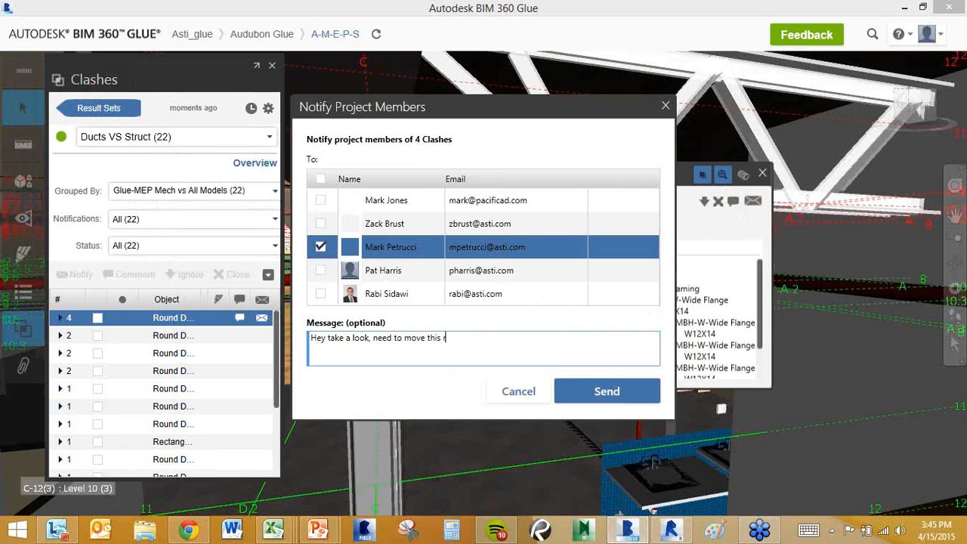
key("BackSpace")
type("duct 4\"")
left_click(580, 391)
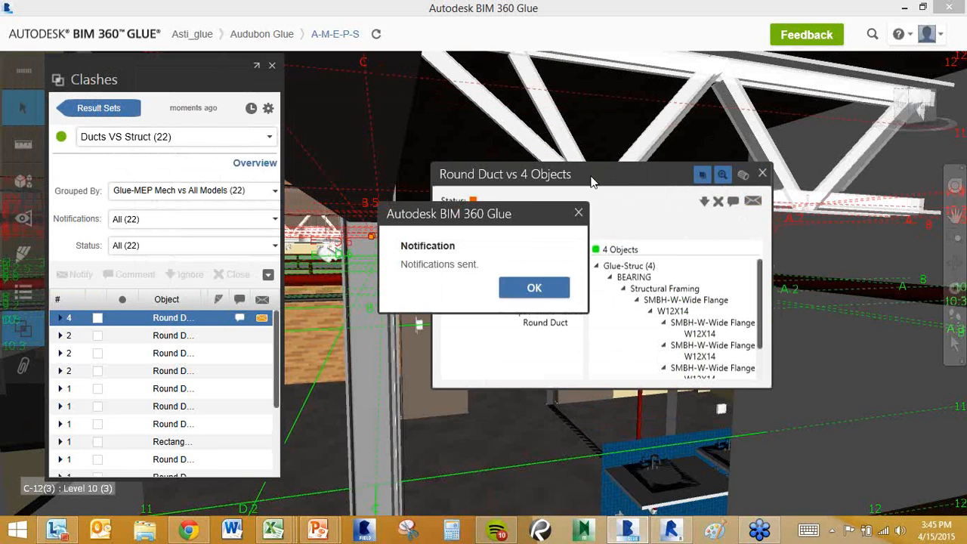
left_click(534, 288)
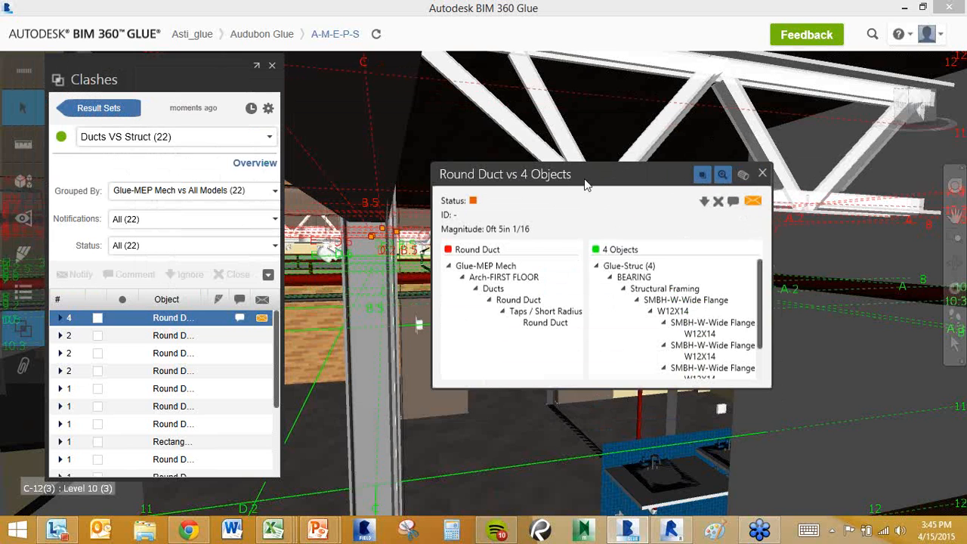
Widen the clash list to show magnitudes and close the clash details popup.
left_click_drag(588, 195, 588, 249)
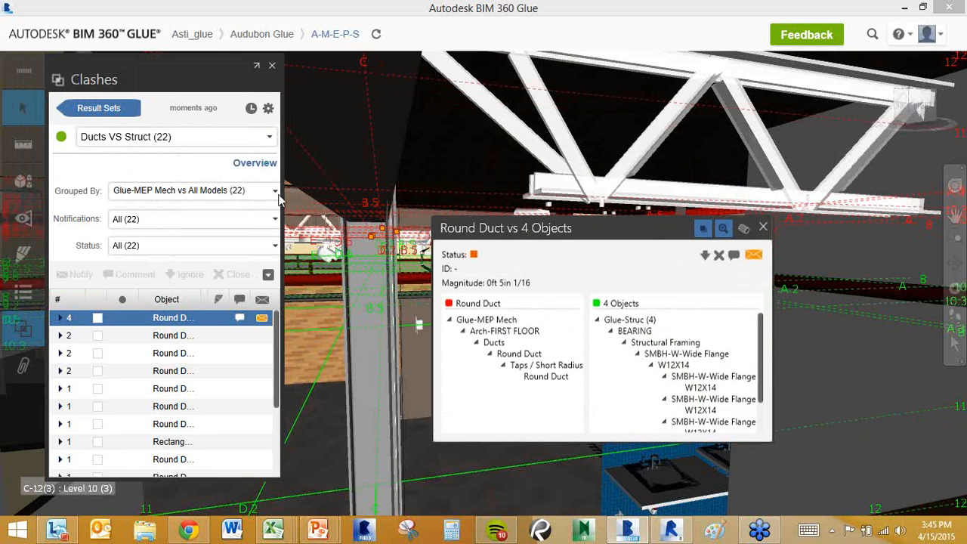
left_click_drag(279, 193, 412, 192)
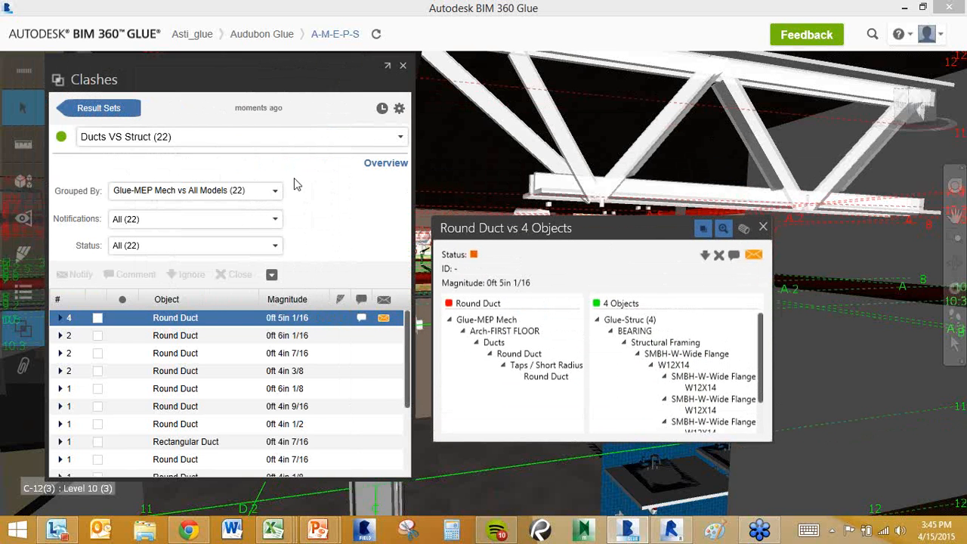
left_click(762, 228)
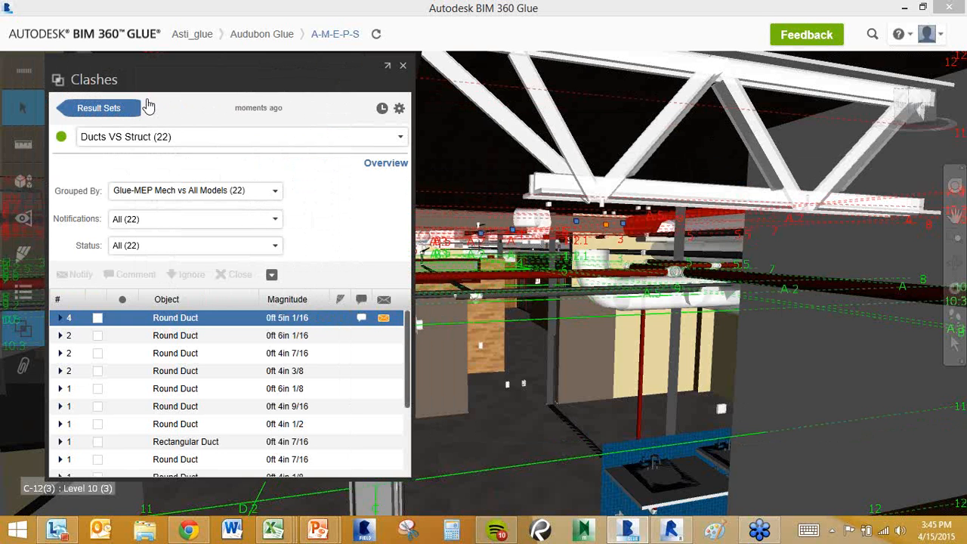
Review the Ducts VS Struct result history, then close the Clashes panel.
left_click(130, 109)
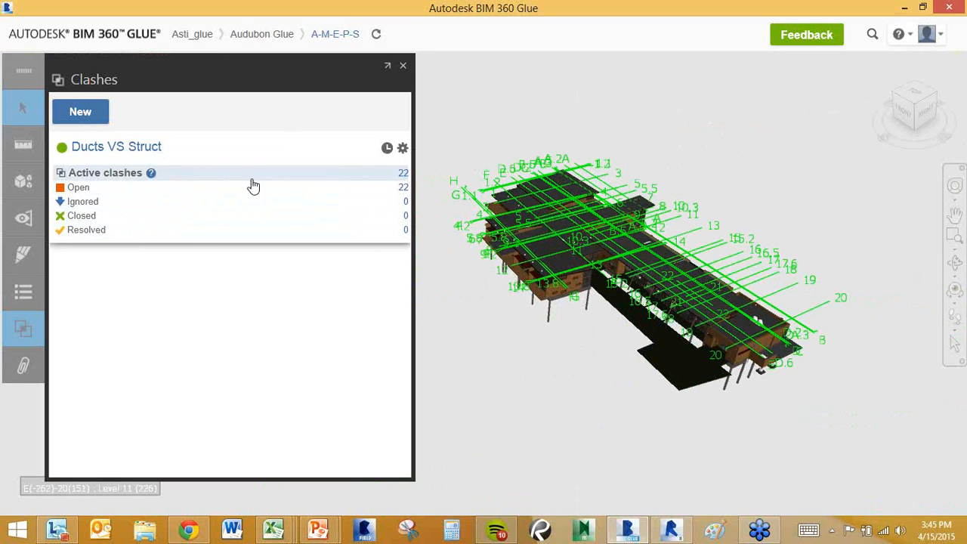
left_click(388, 150)
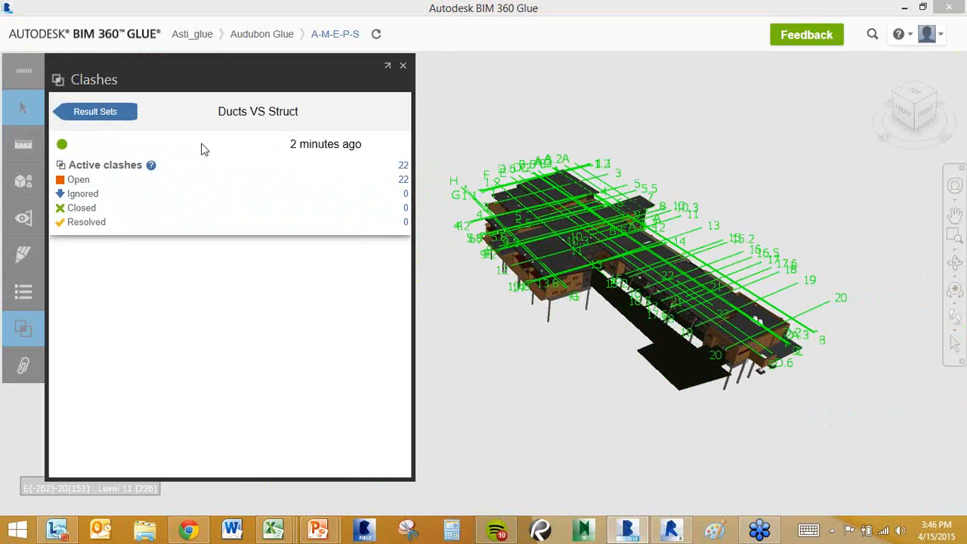
left_click(402, 65)
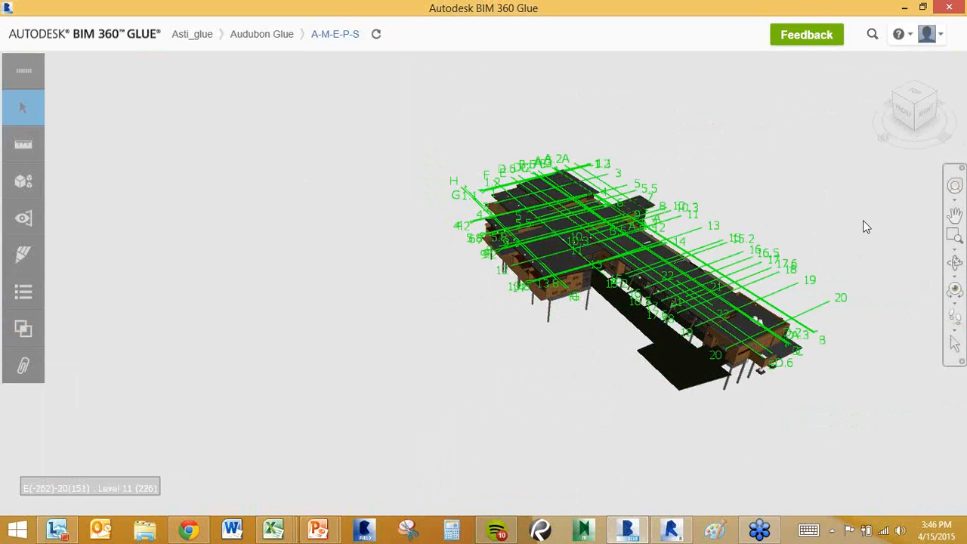
Zoom in and recenter the building model so it fills more of the view.
scroll(716, 203, "up", 5)
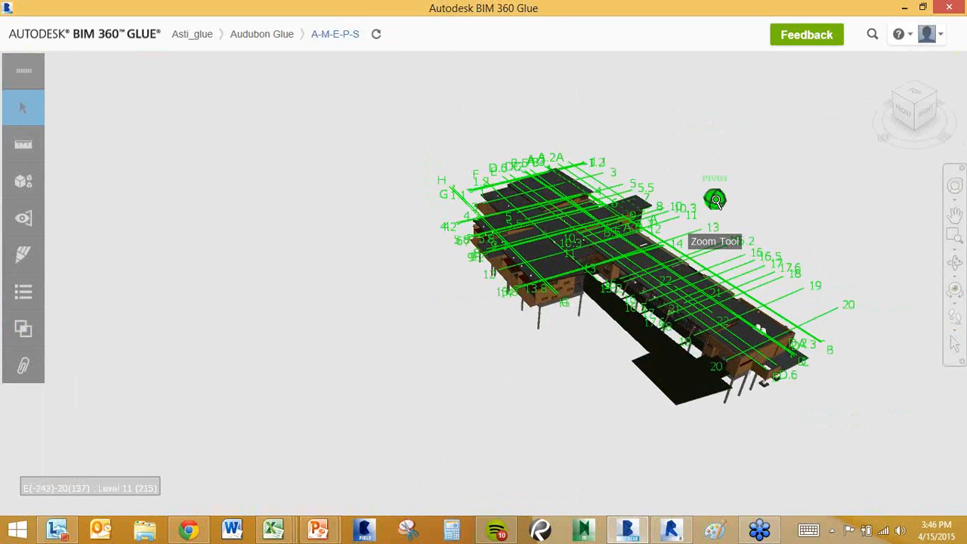
middle_click_drag(698, 158, 632, 131)
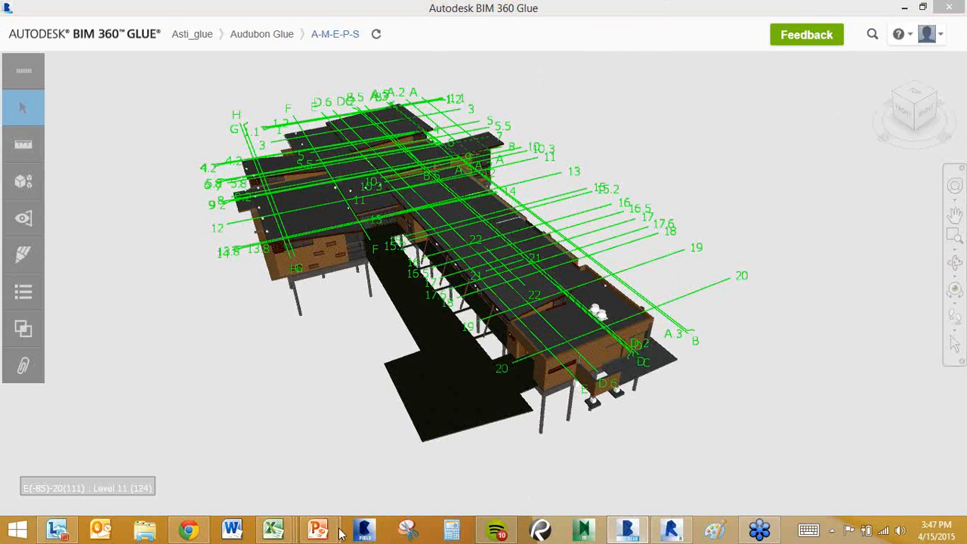
mouse_move(320, 531)
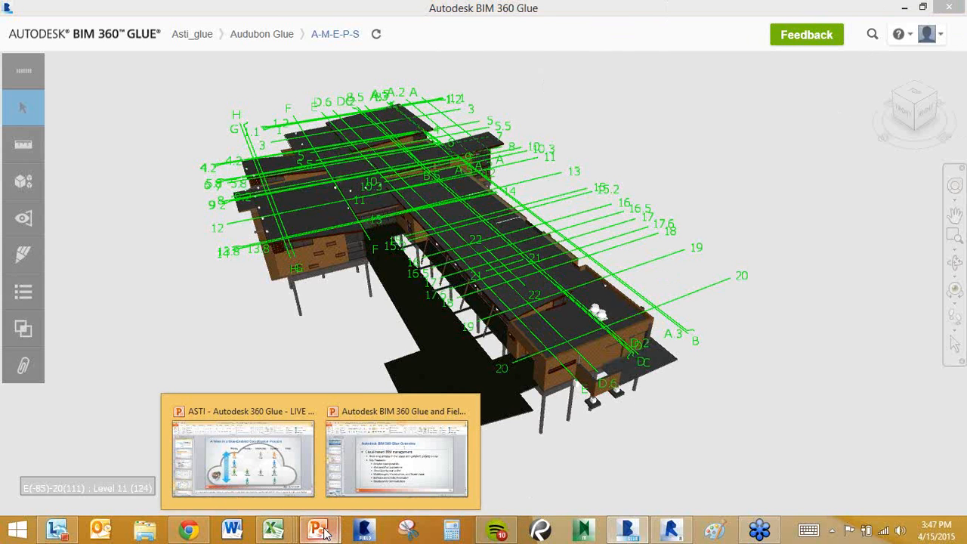
Present the ASTI presentation's Q&A slide 8 as a slide show, then end it.
left_click(242, 457)
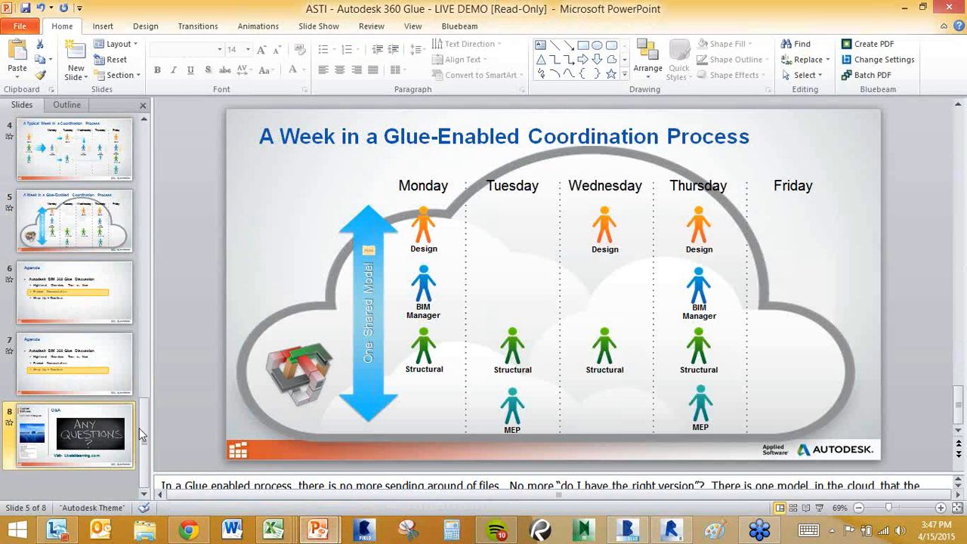
left_click(128, 434)
left_click(818, 508)
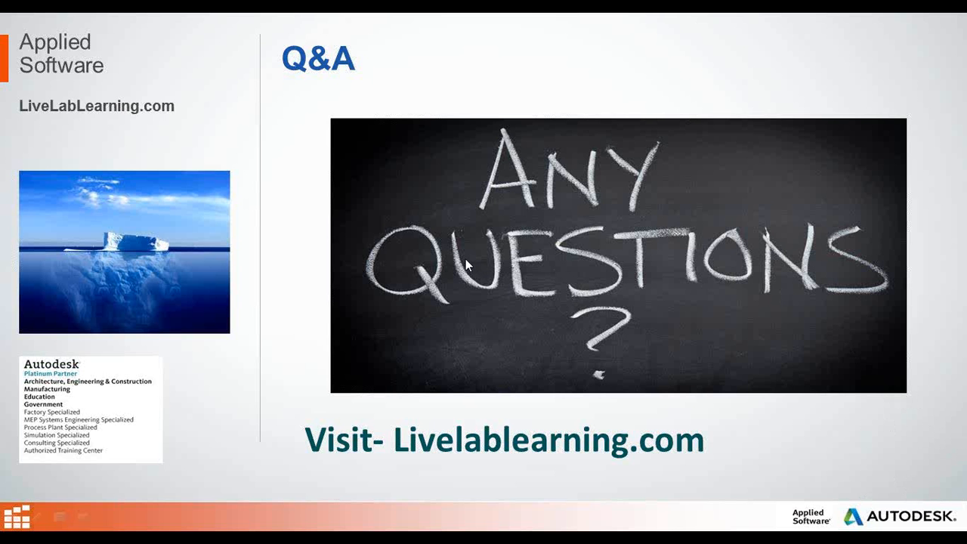
key("Escape")
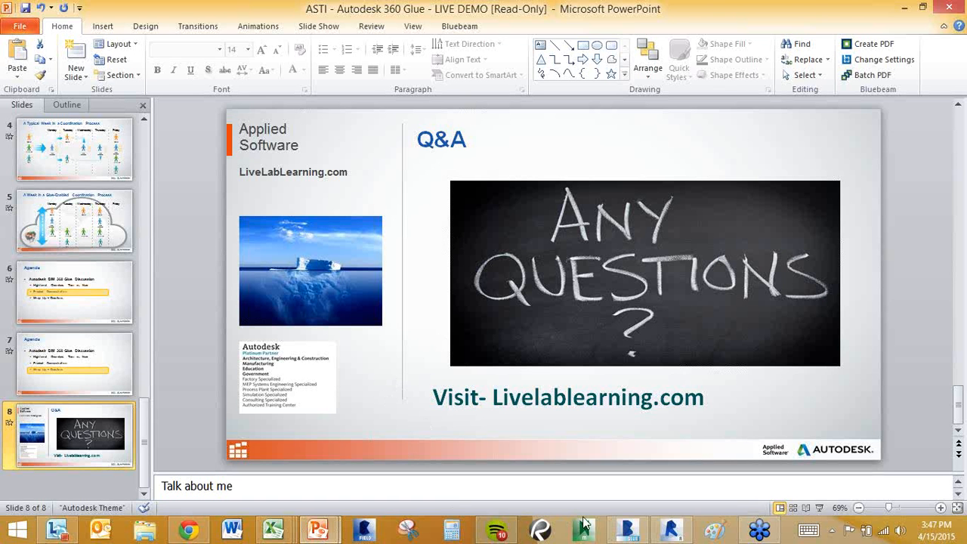
Return to BIM 360 Glue and open the Downloads page from the account menu.
left_click(626, 529)
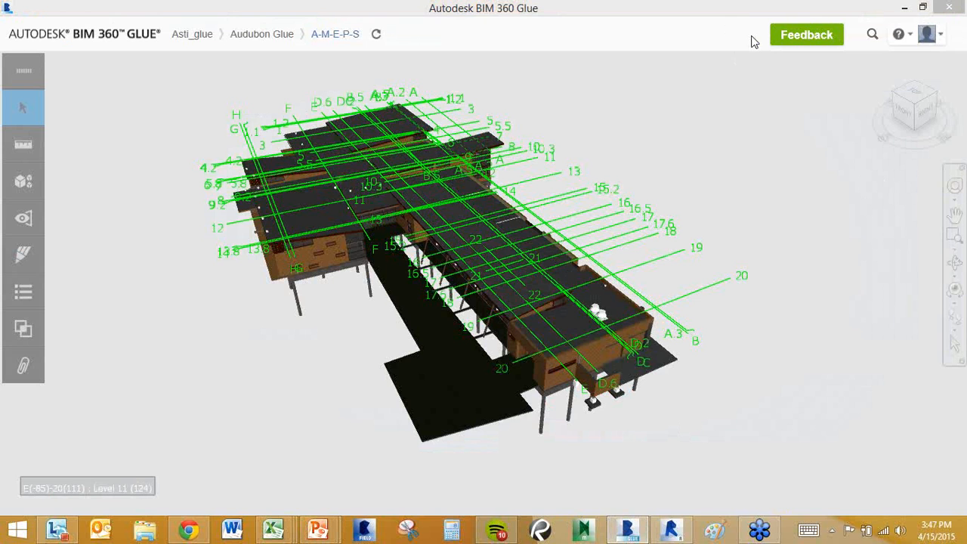
left_click(926, 35)
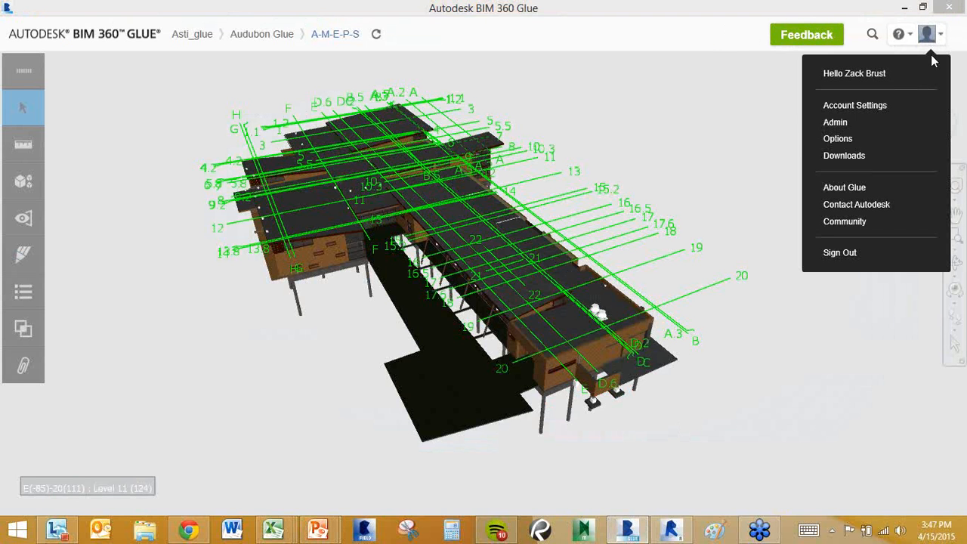
left_click(846, 157)
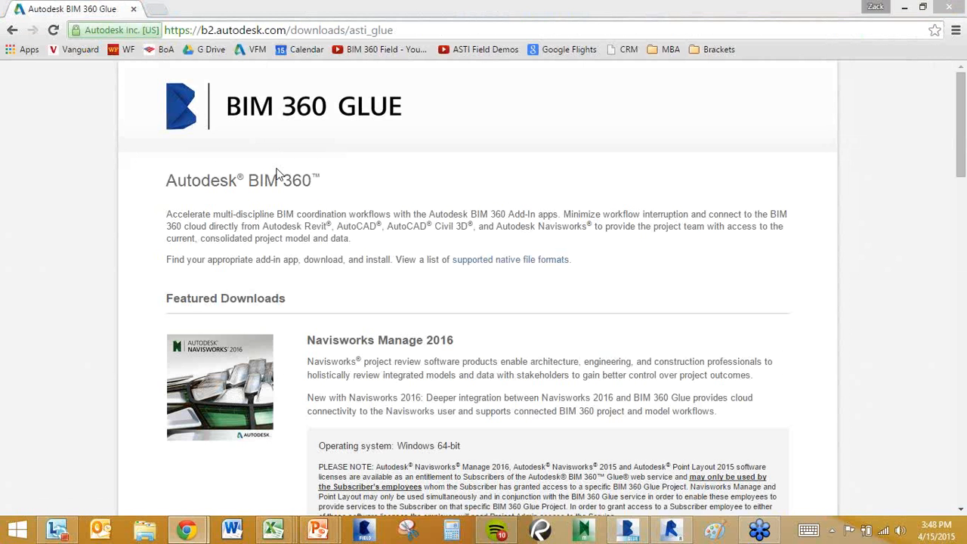
Browse the Downloads page, then open and review the supported native file formats list.
scroll(329, 237, "down", 8)
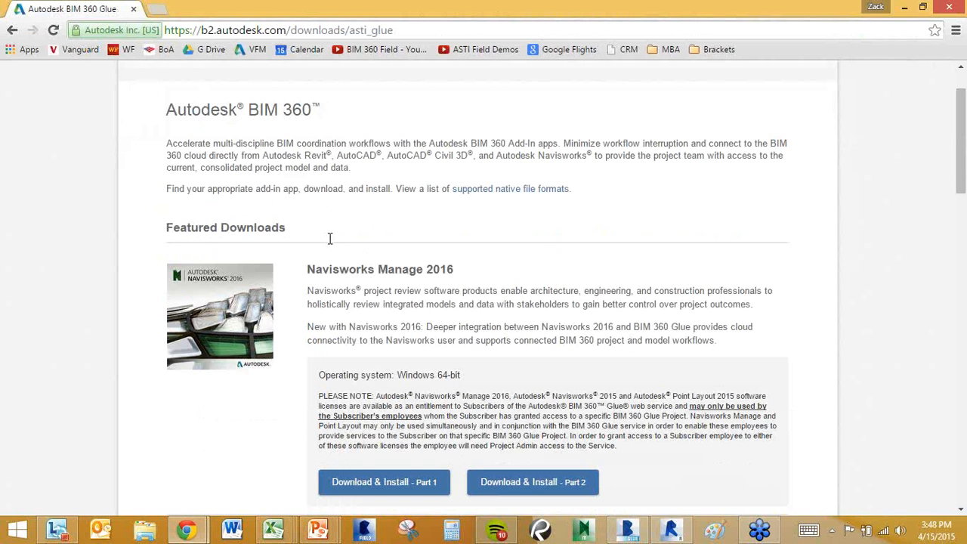
scroll(213, 185, "down", 2)
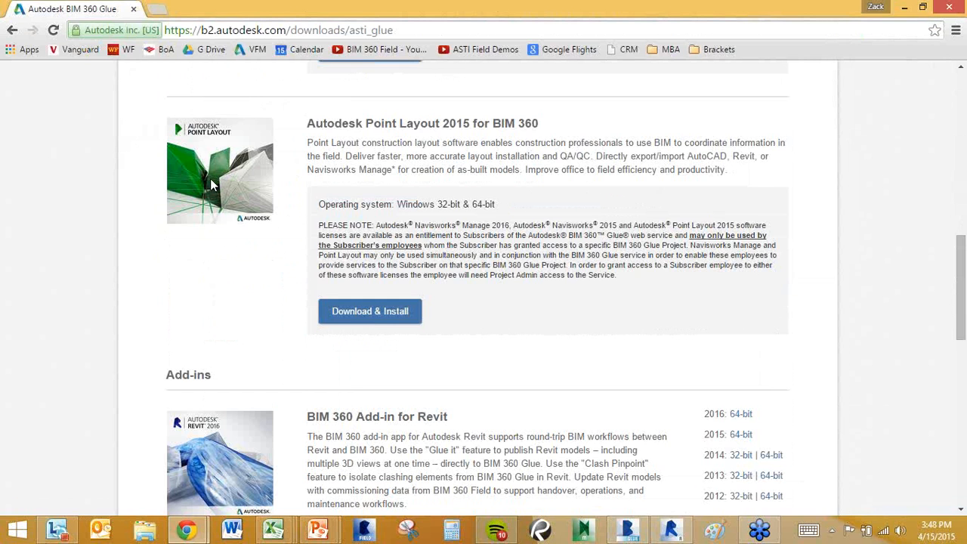
scroll(211, 185, "down", 10)
scroll(211, 185, "up", 9)
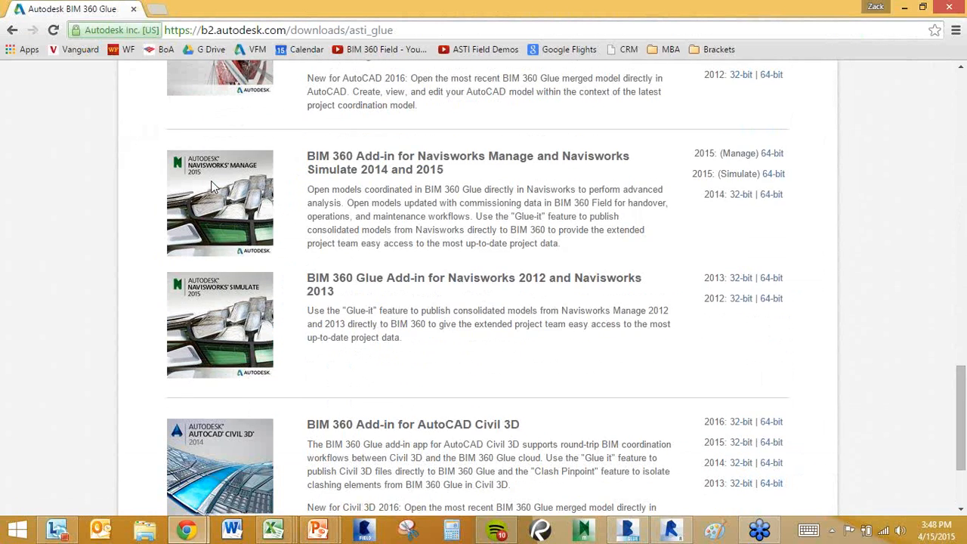
scroll(211, 184, "up", 11)
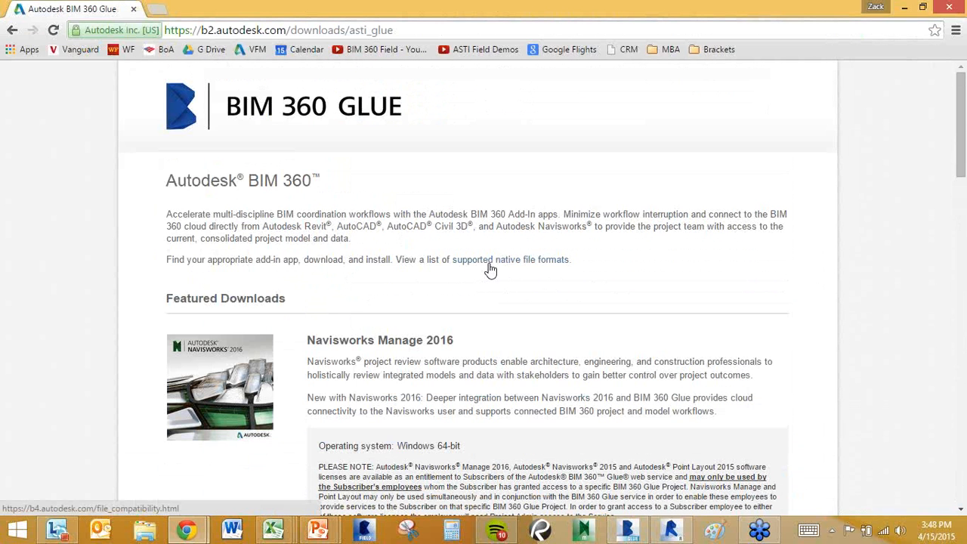
left_click(489, 266)
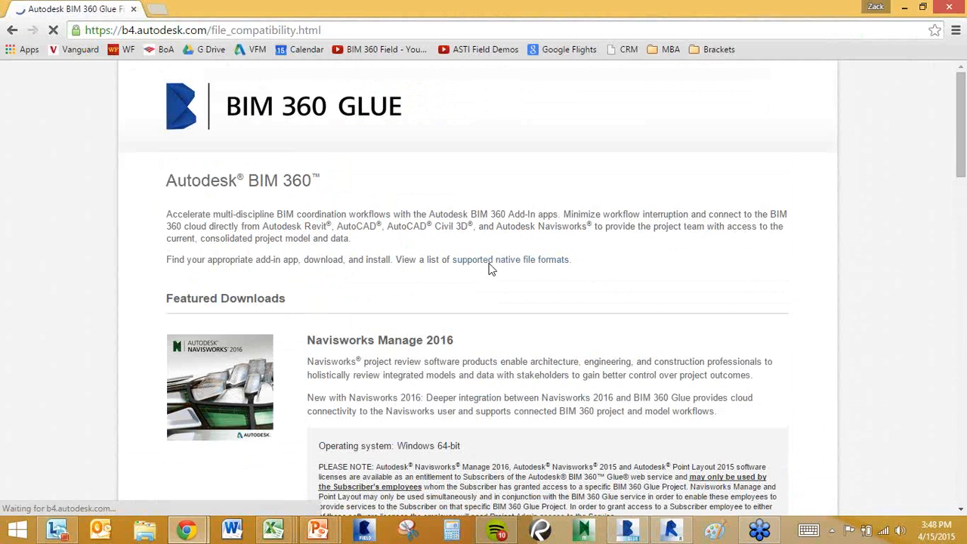
scroll(140, 204, "down", 3)
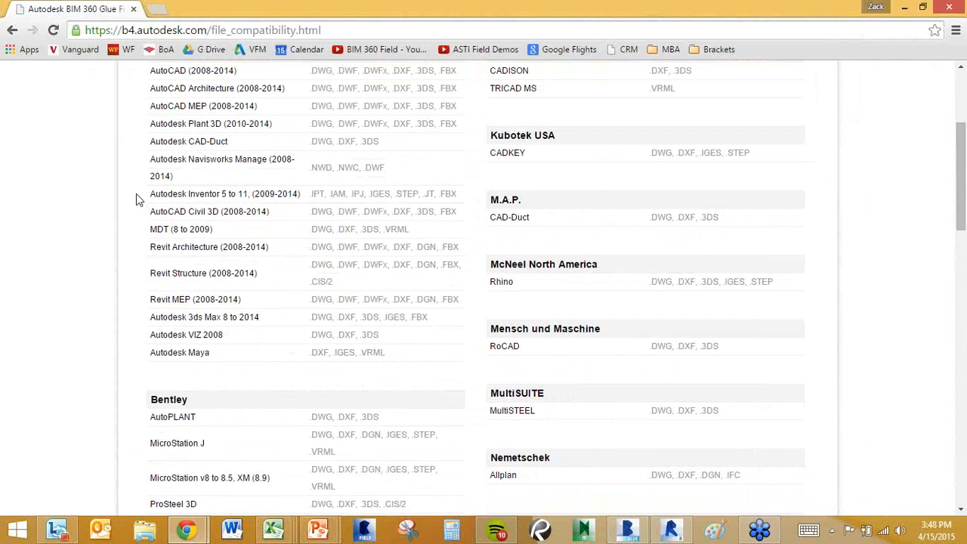
scroll(136, 194, "down", 3)
scroll(136, 195, "down", 2)
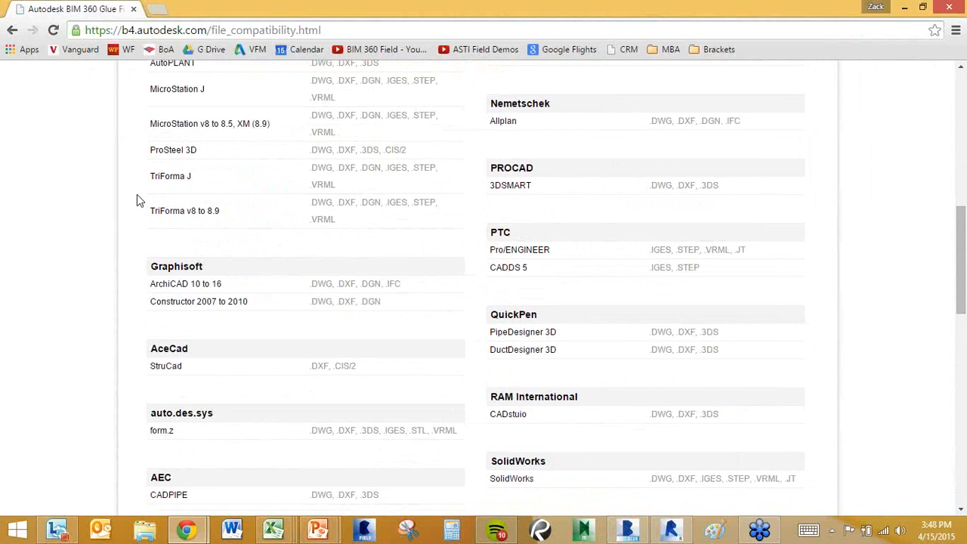
scroll(137, 201, "down", 4)
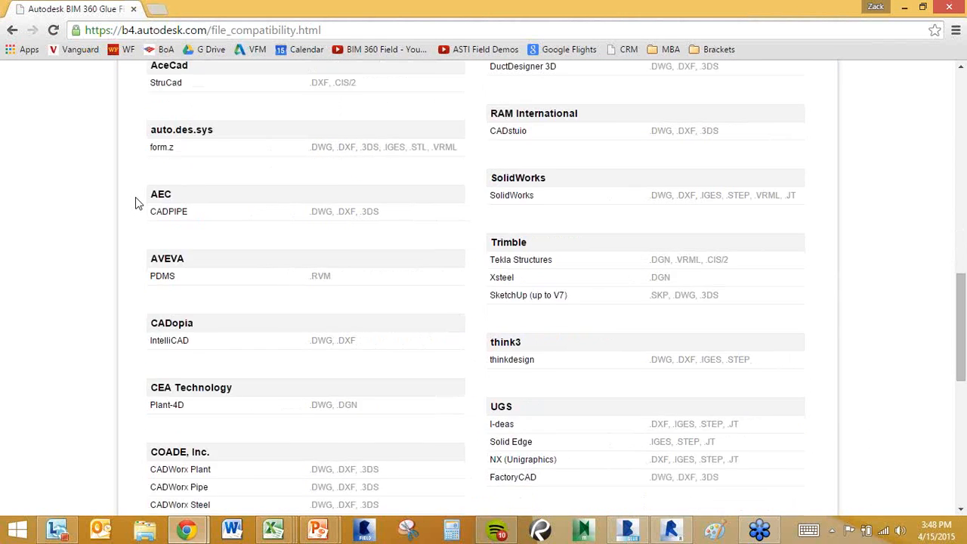
scroll(137, 203, "down", 7)
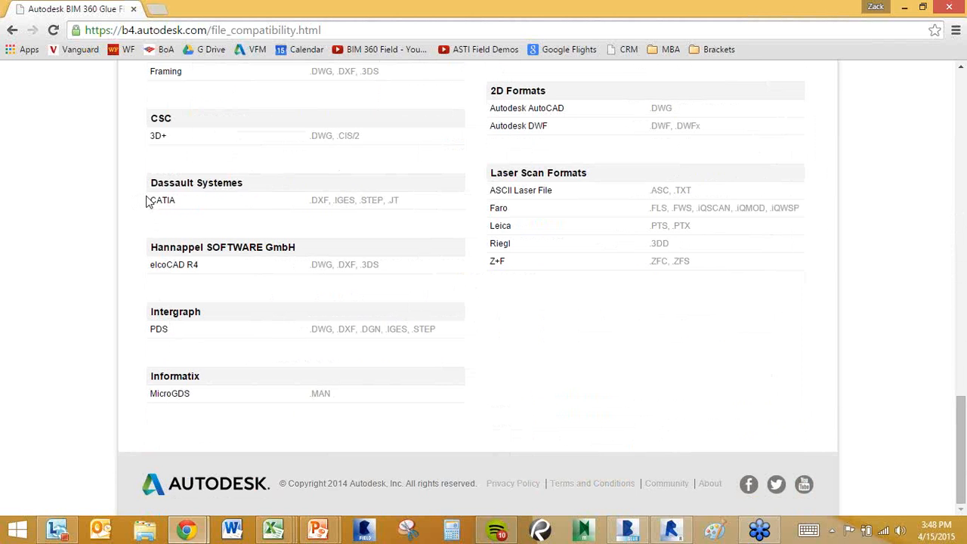
scroll(146, 198, "up", 20)
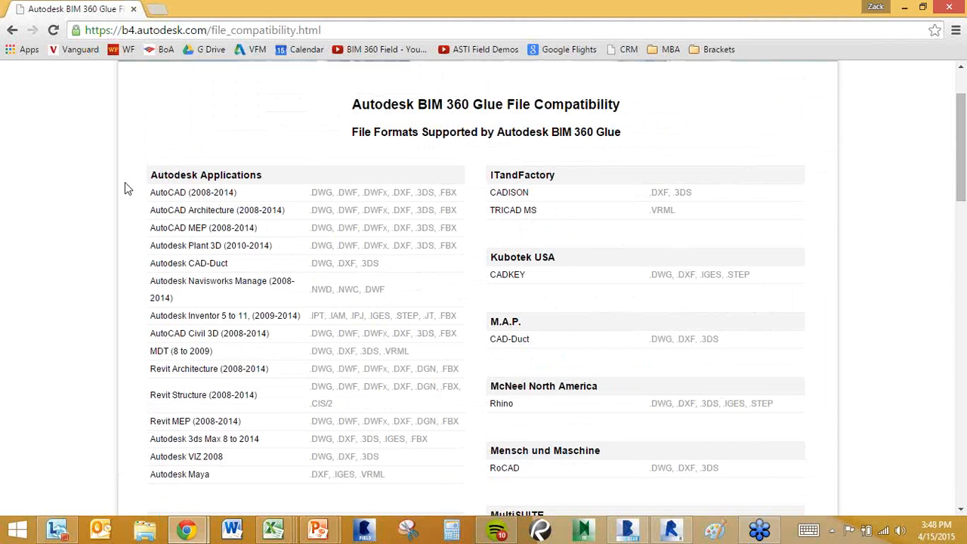
scroll(177, 209, "up", 2)
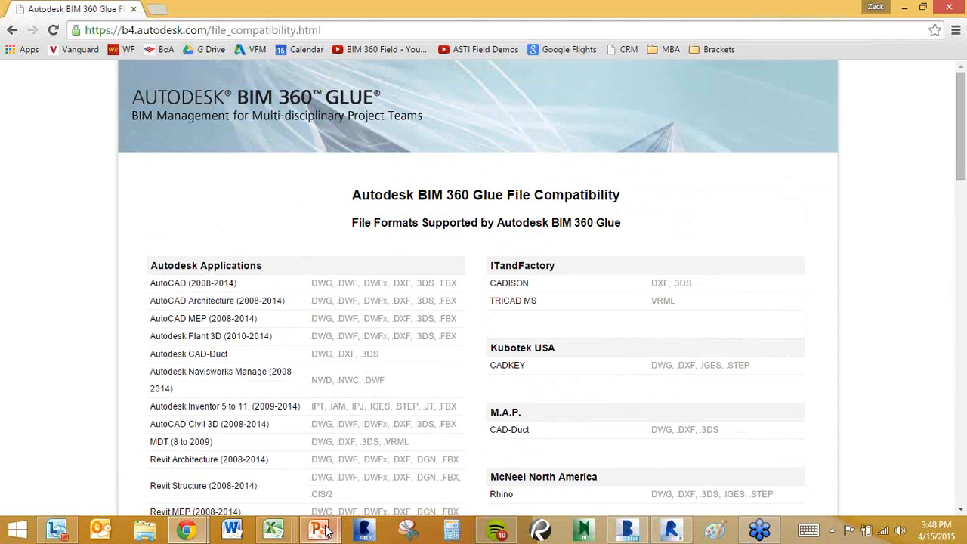
Bring the PowerPoint presentation forward and start its slide show.
left_click(326, 530)
left_click(384, 468)
left_click(821, 507)
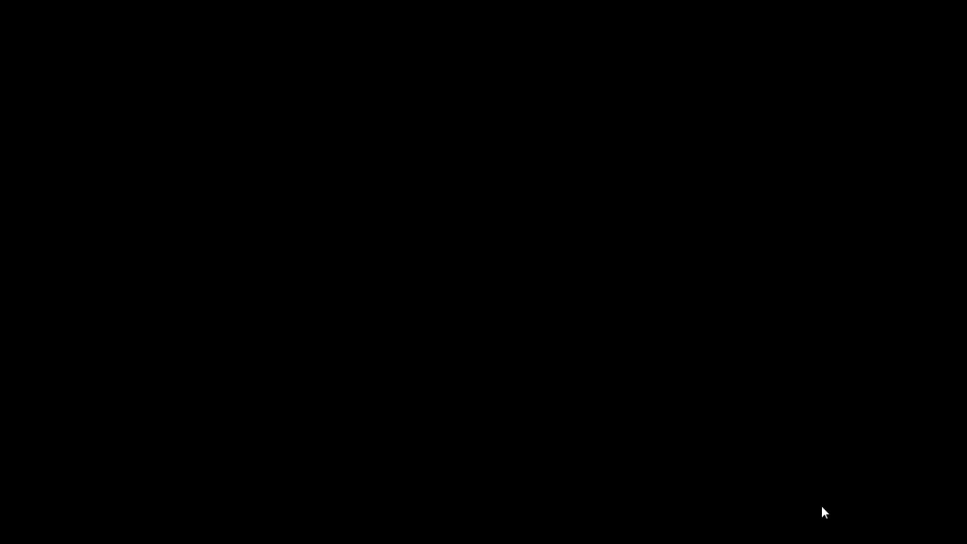